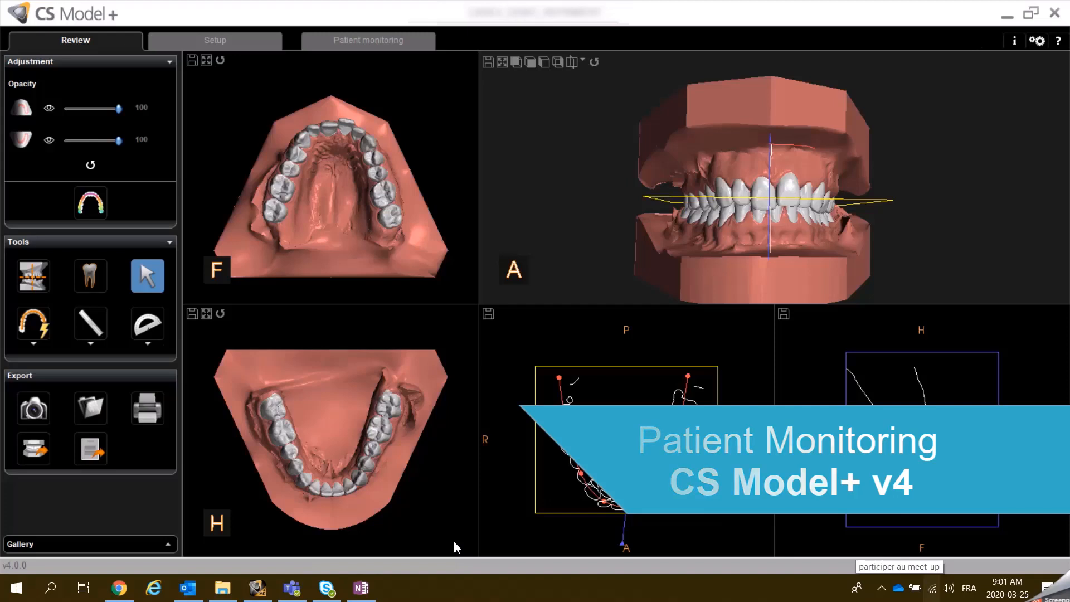
Step: Open the virtual setup and select Simulation #1 for the before-and-after comparison
left_click_drag(707, 244, 752, 175)
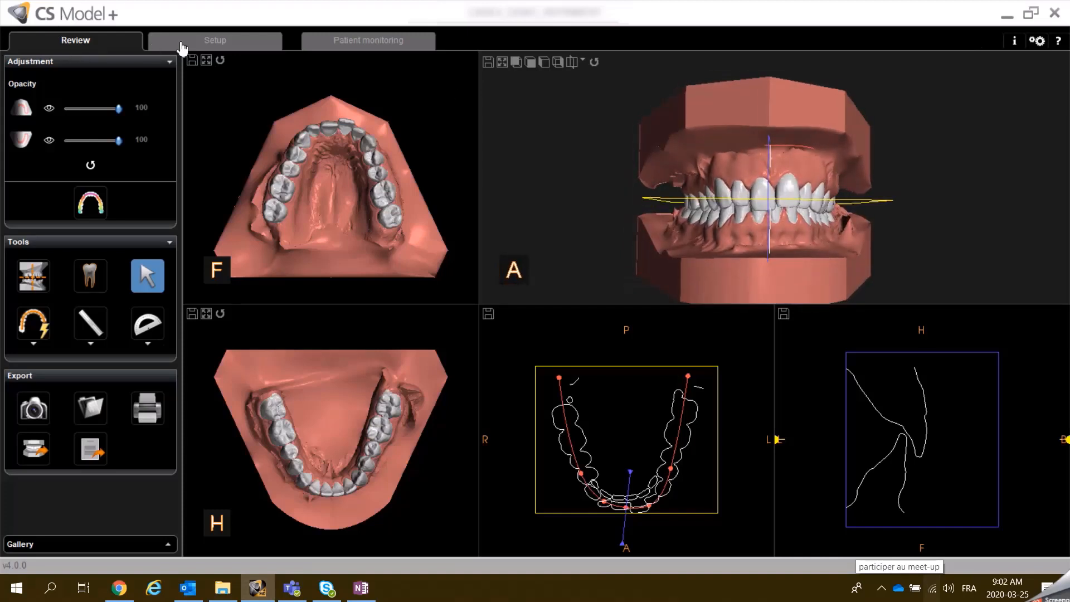
left_click(213, 44)
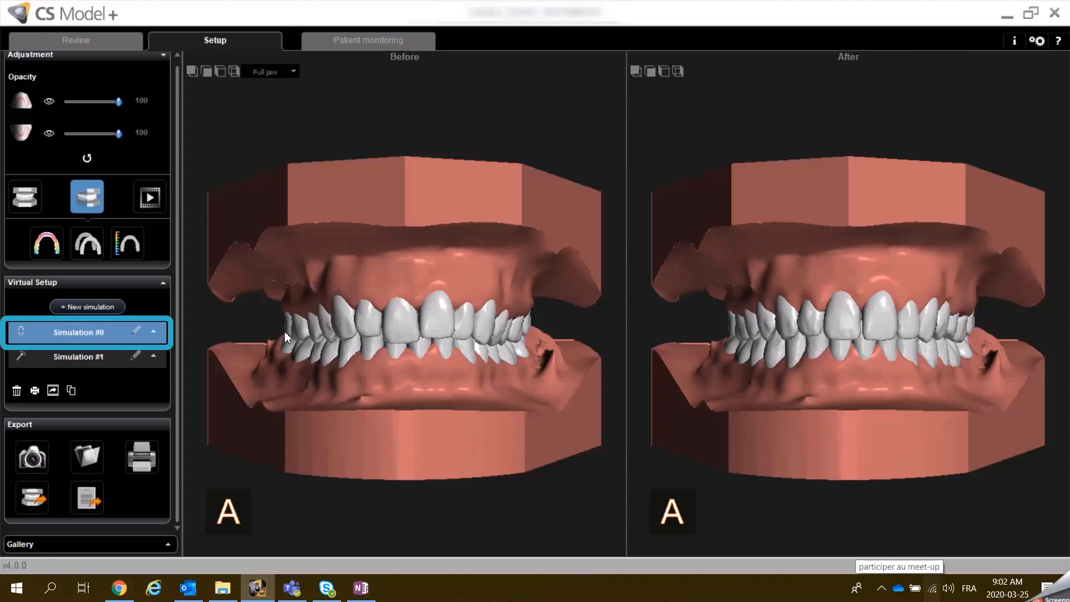
left_click(41, 359)
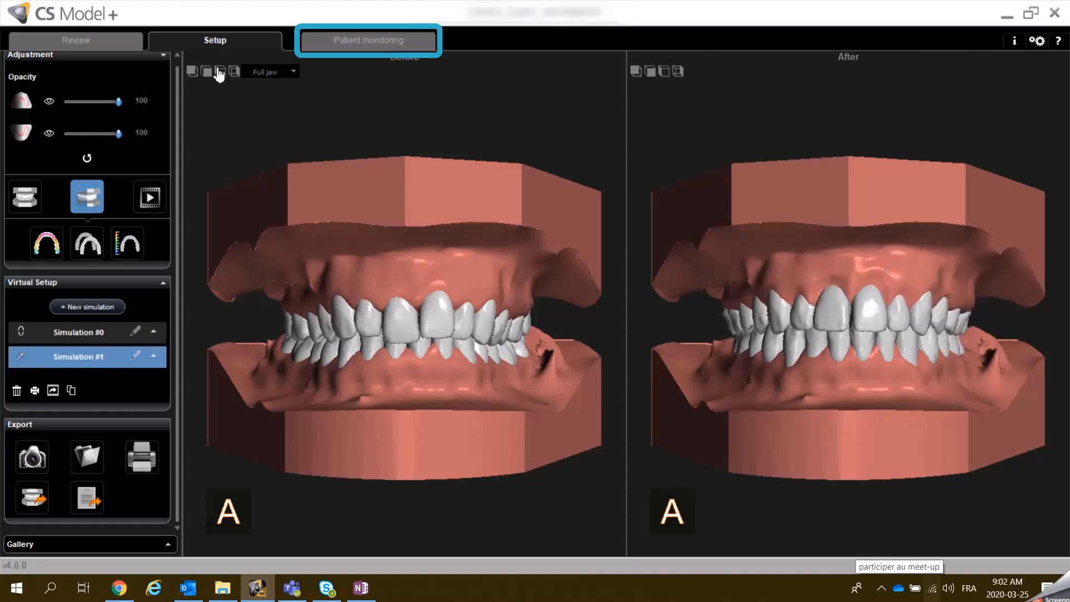
Step: Open patient monitoring and superimpose Simulation #0 and Simulation #1 on the Current 2019-04-16 model
left_click(357, 44)
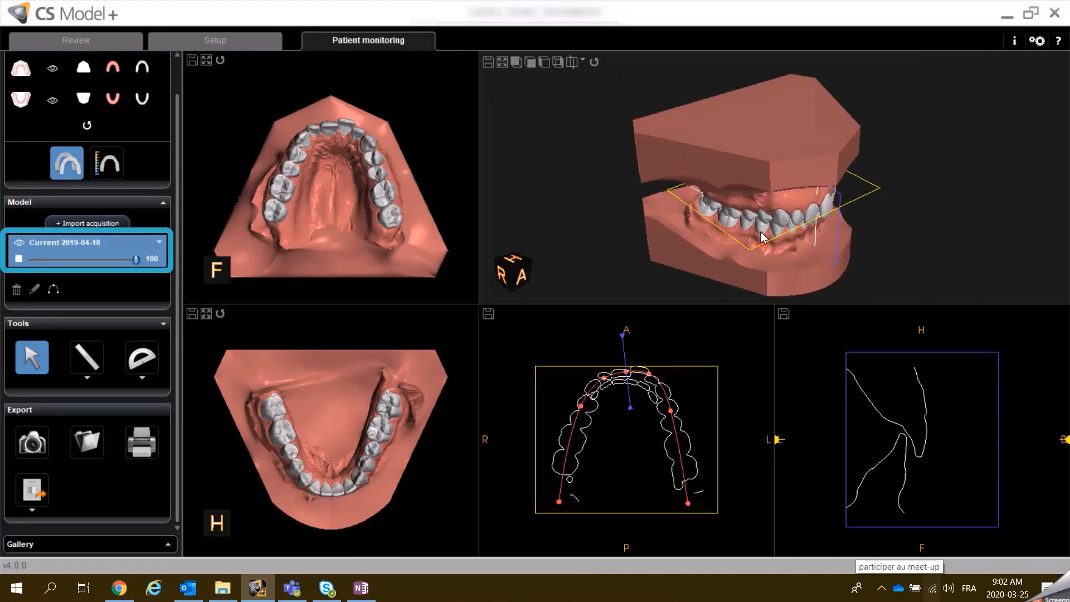
mouse_move(749, 242)
left_mouse_down()
mouse_move(620, 185)
mouse_move(624, 210)
mouse_move(649, 208)
mouse_move(580, 198)
left_mouse_up()
scroll(176, 166, "up", 2)
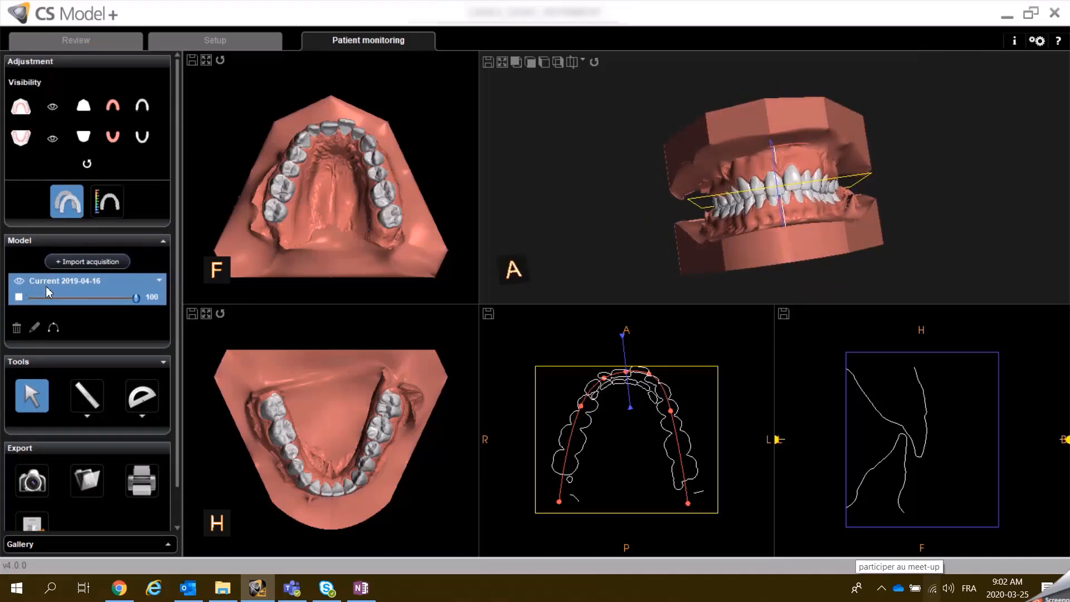
left_click(159, 282)
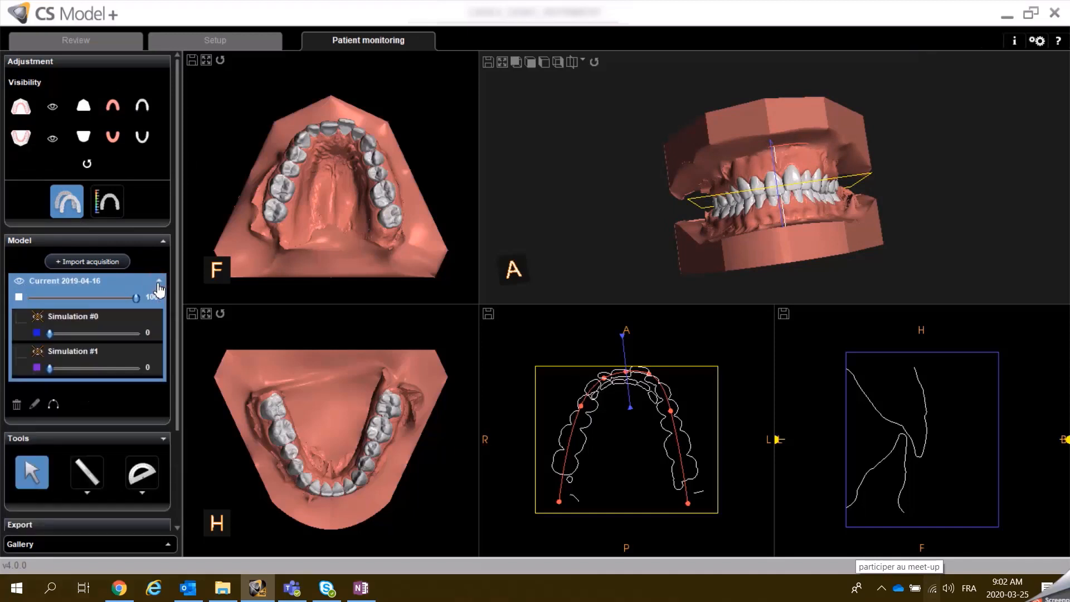
left_click(43, 322)
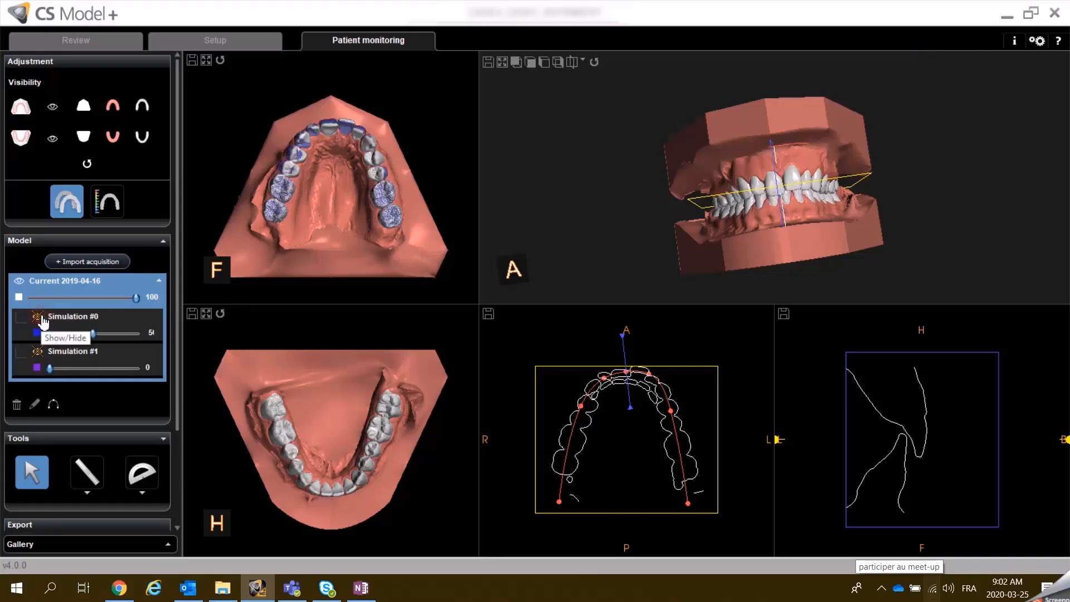
left_click(42, 353)
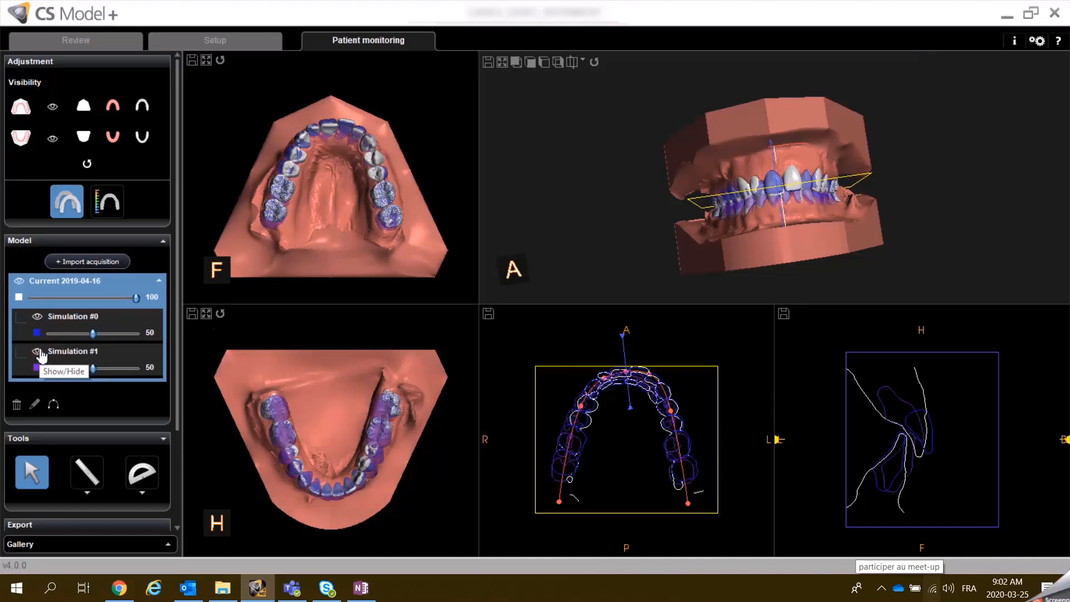
Step: Colour Simulation #1 green and set the opacity to 82 for Simulation #0 and 23 for Simulation #1
left_click_drag(747, 148, 923, 167)
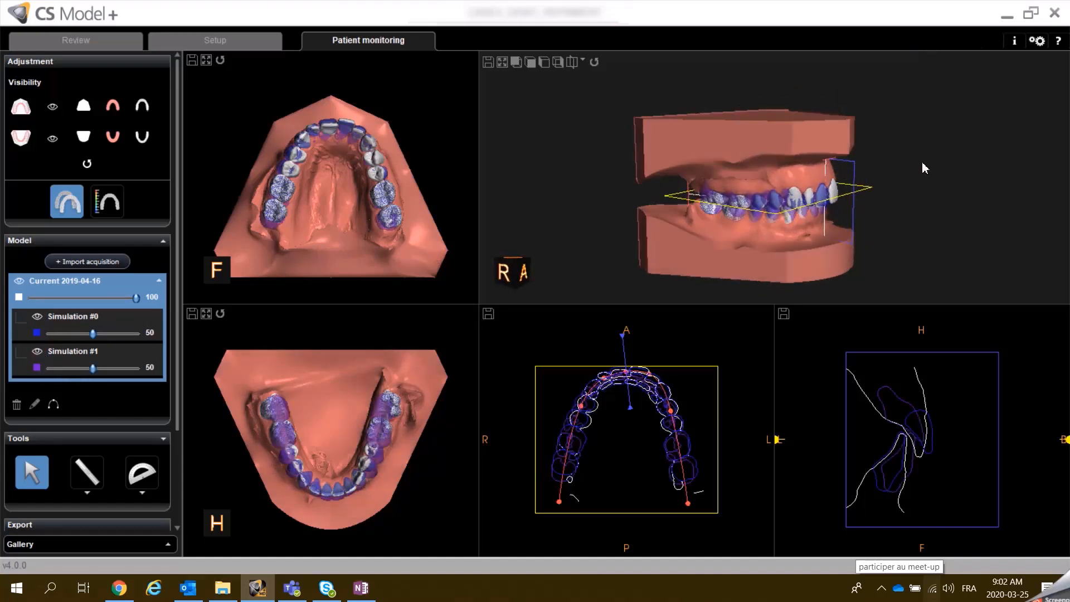
left_click(37, 366)
left_click(57, 103)
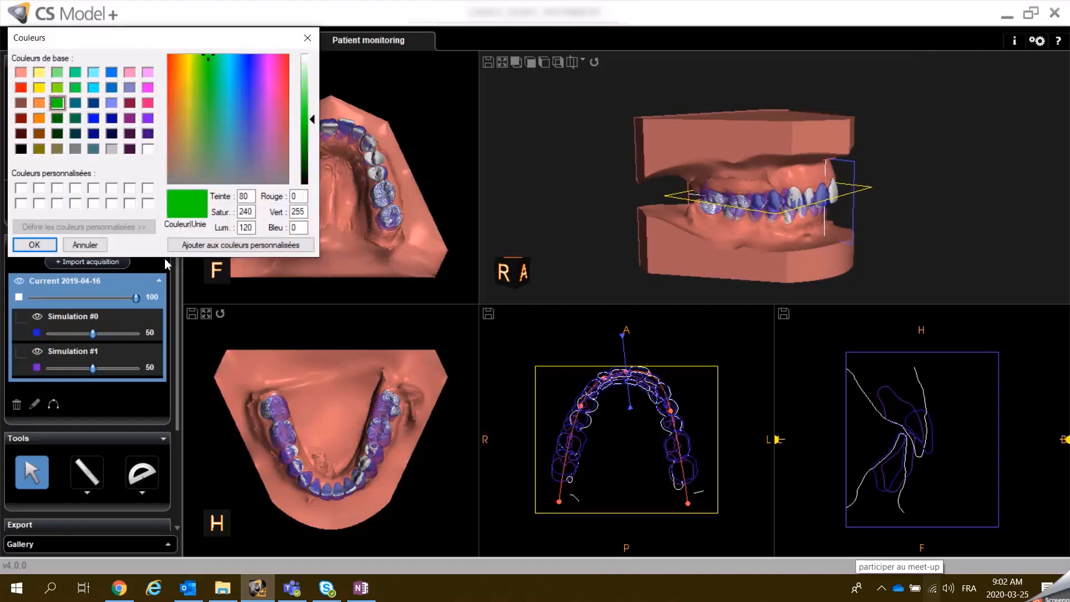
left_click(34, 245)
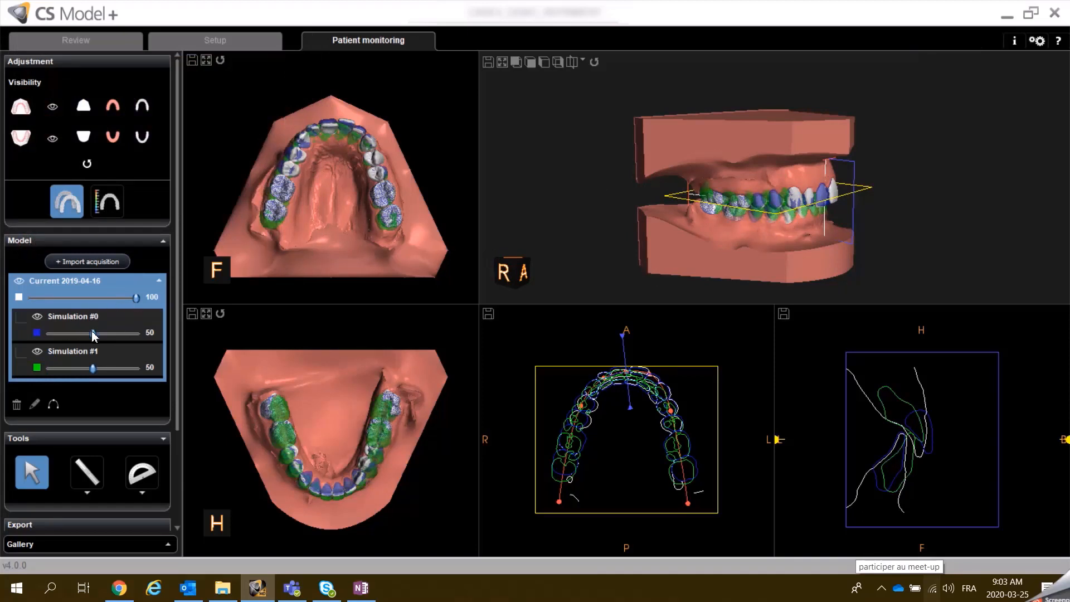
left_click_drag(93, 333, 121, 334)
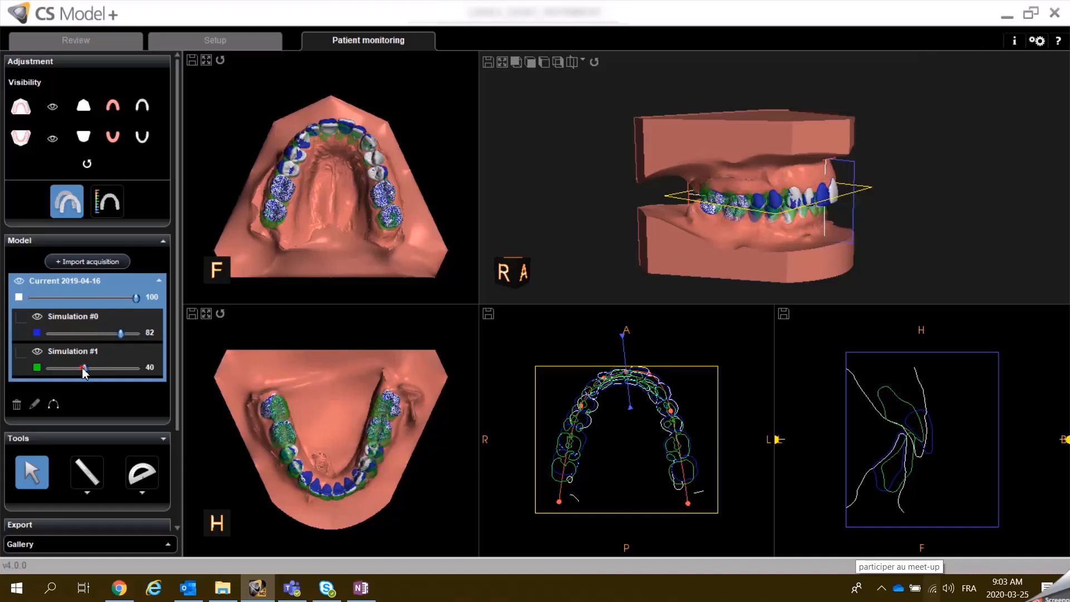
mouse_move(85, 369)
left_mouse_down()
mouse_move(122, 368)
mouse_move(59, 366)
mouse_move(68, 367)
left_mouse_up()
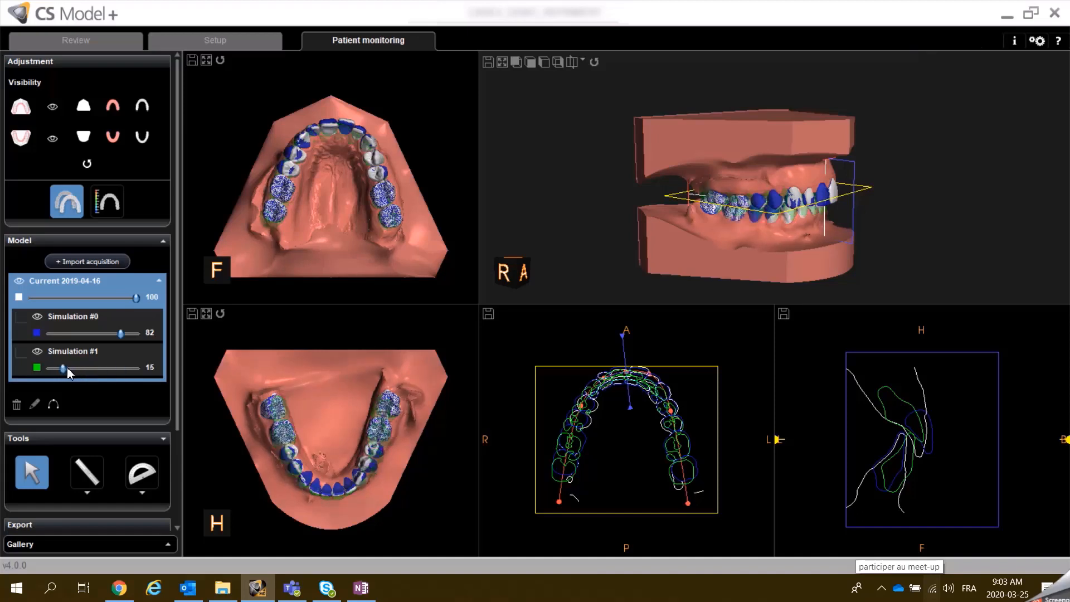
Step: Hide the bases and the gums of both the upper and lower jaws so only the teeth are displayed
left_click(85, 114)
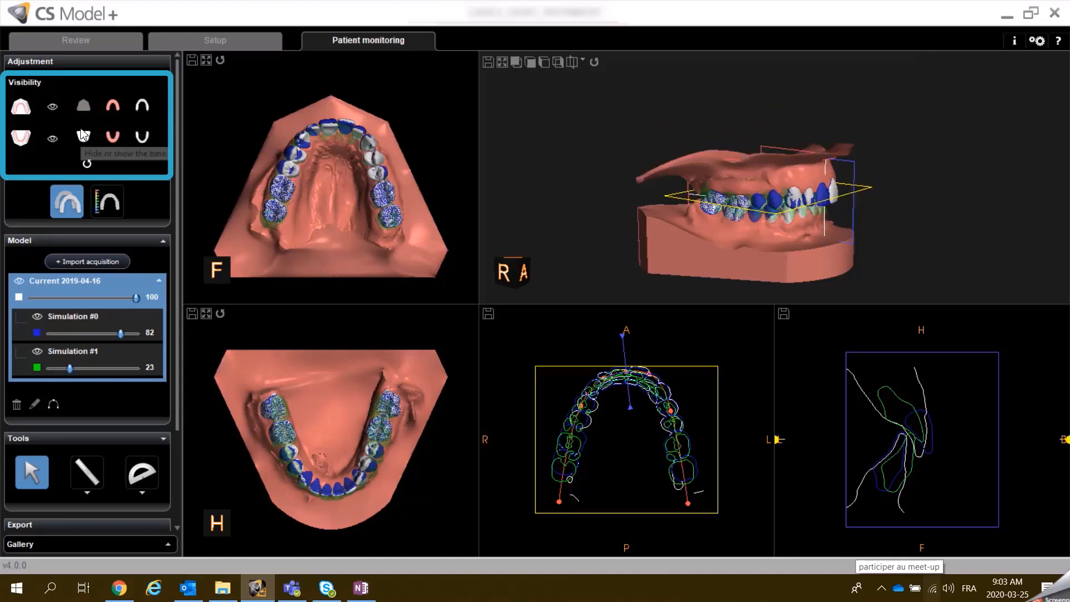
left_click(82, 139)
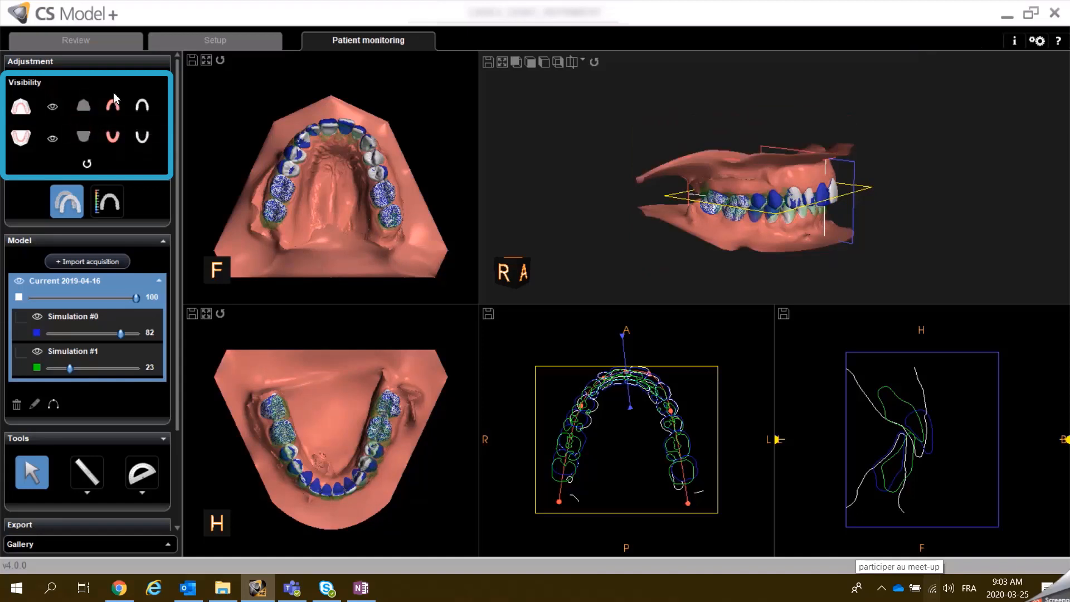
left_click(114, 140)
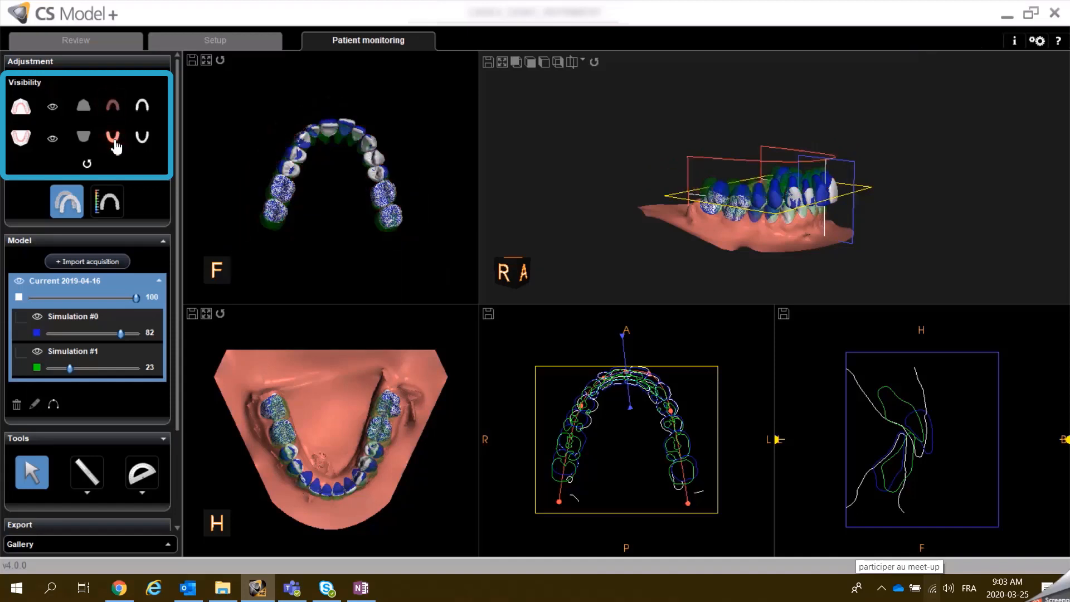
left_click(114, 140)
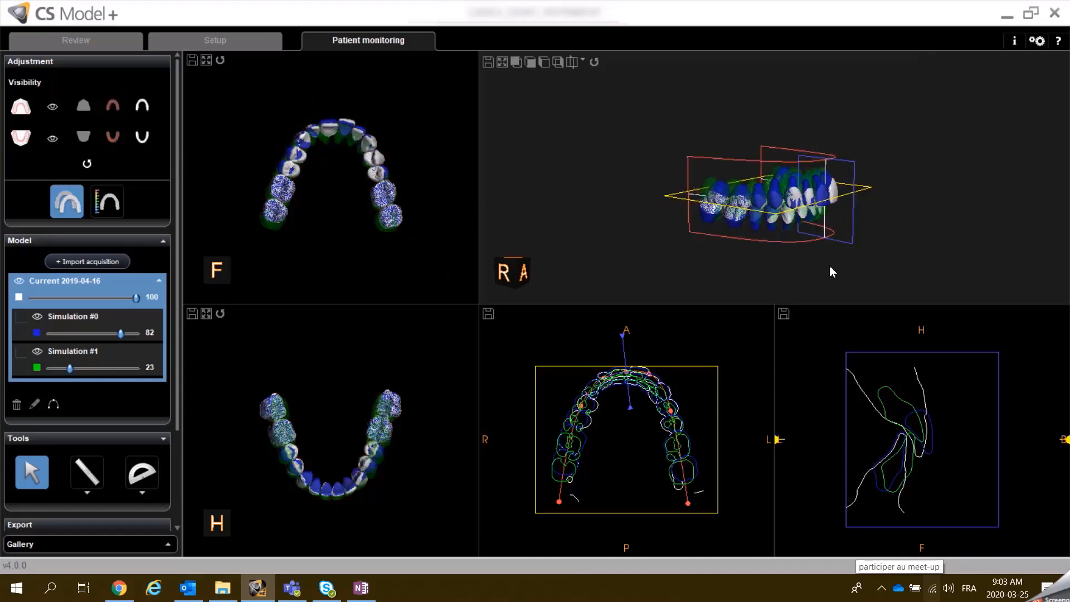
Step: Rotate the cross-section line around the front teeth to compare the superimposed profiles at different angles
left_click_drag(791, 216, 699, 209)
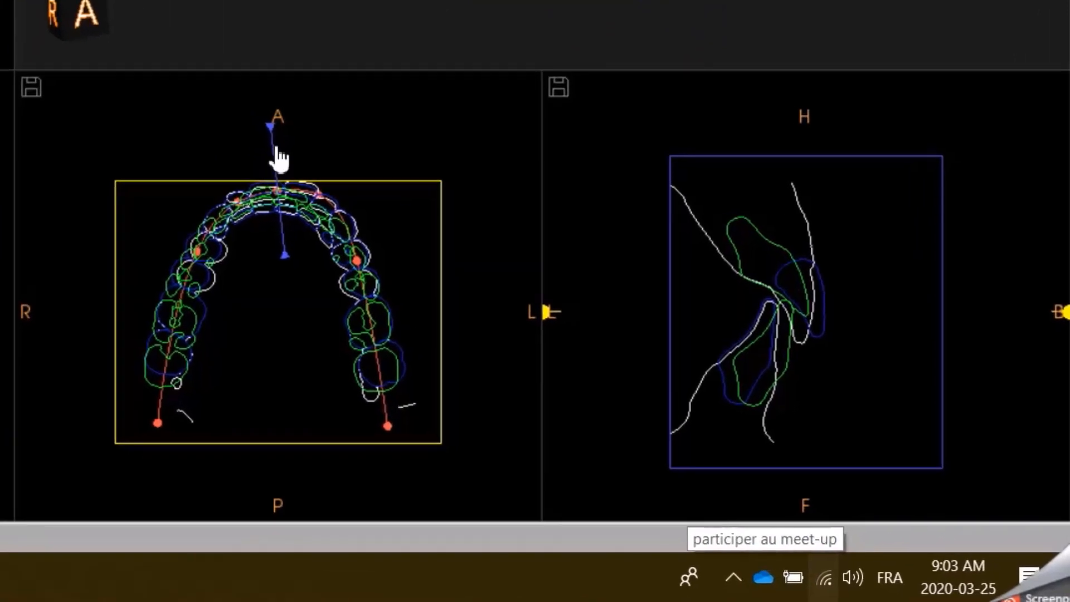
left_click_drag(295, 162, 291, 199)
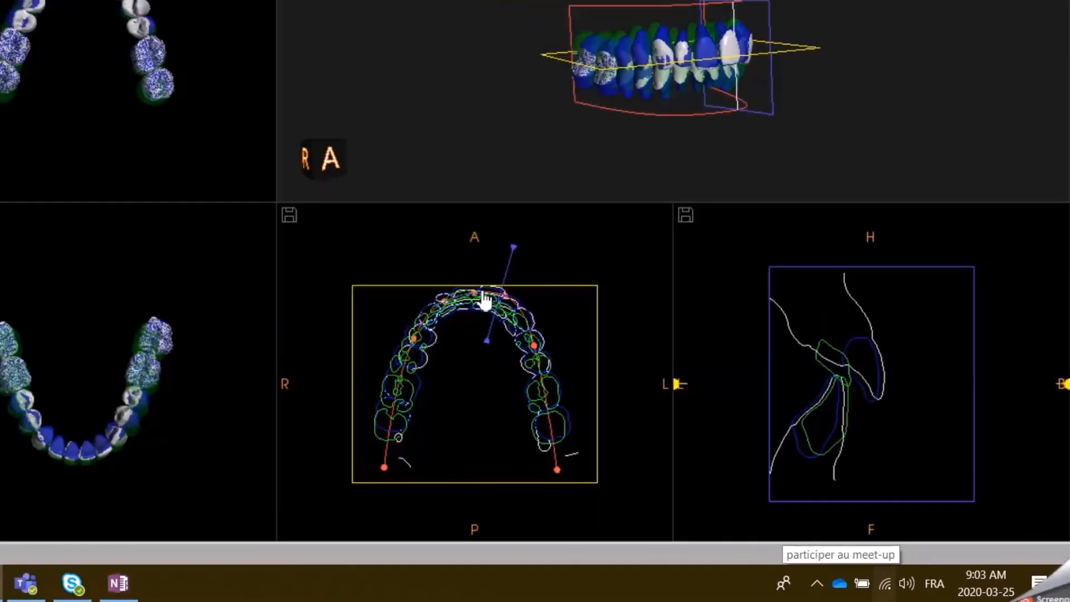
left_click_drag(483, 293, 478, 292)
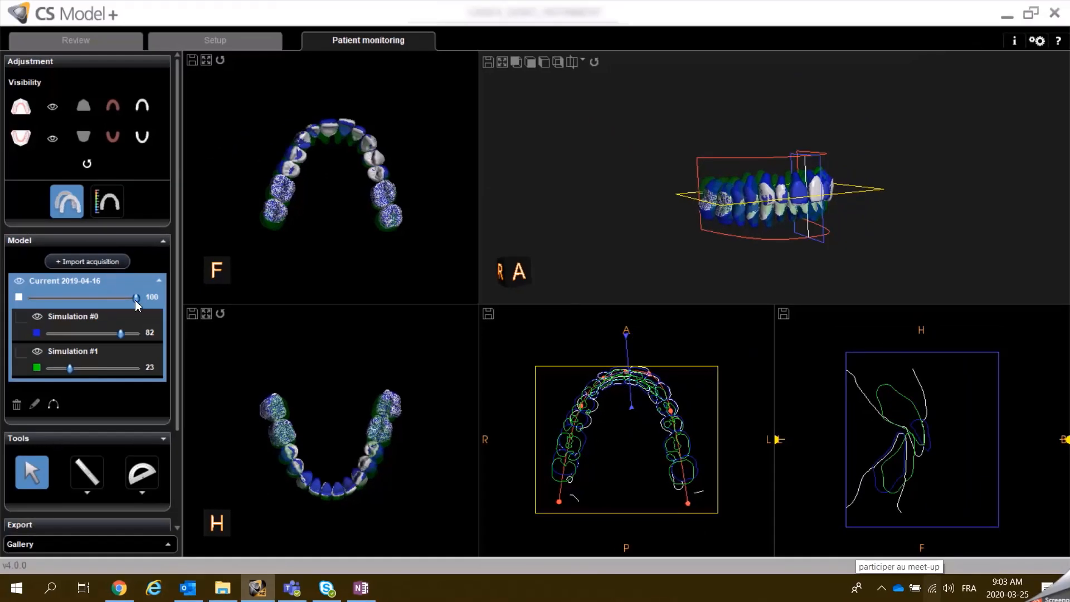
Step: Hide Simulation #0 and Simulation #1 to view the current model alone, and show both simulations again
left_click(37, 316)
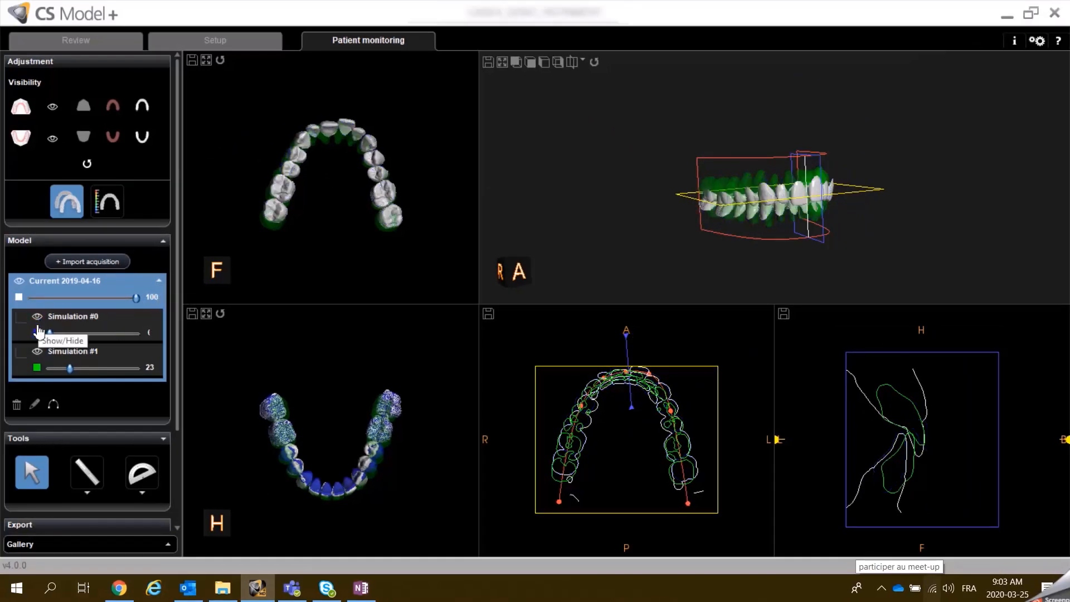
left_click(38, 353)
left_click(37, 316)
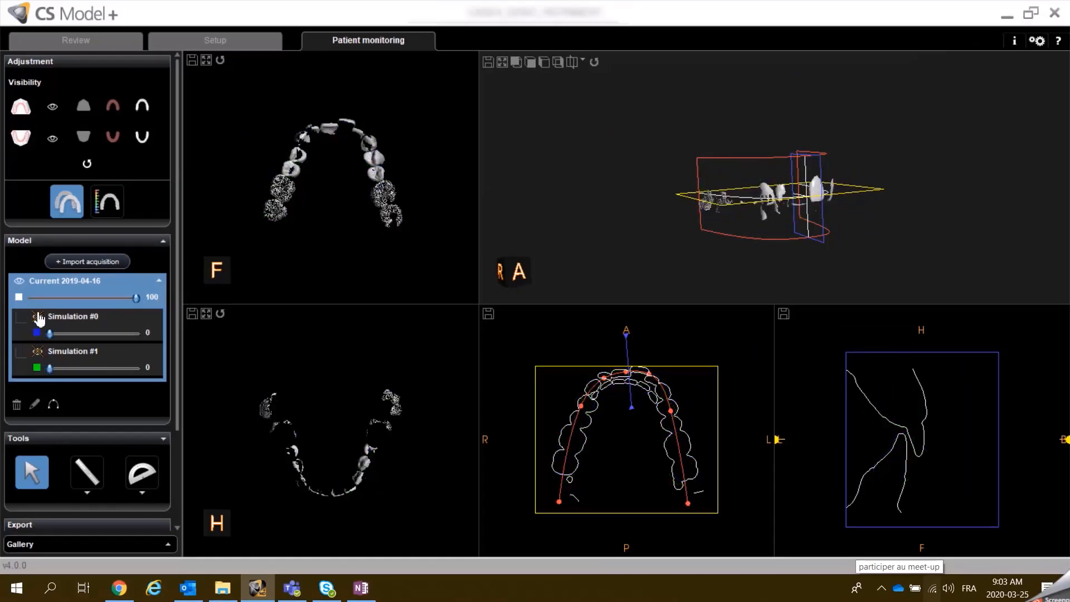
left_click(39, 351)
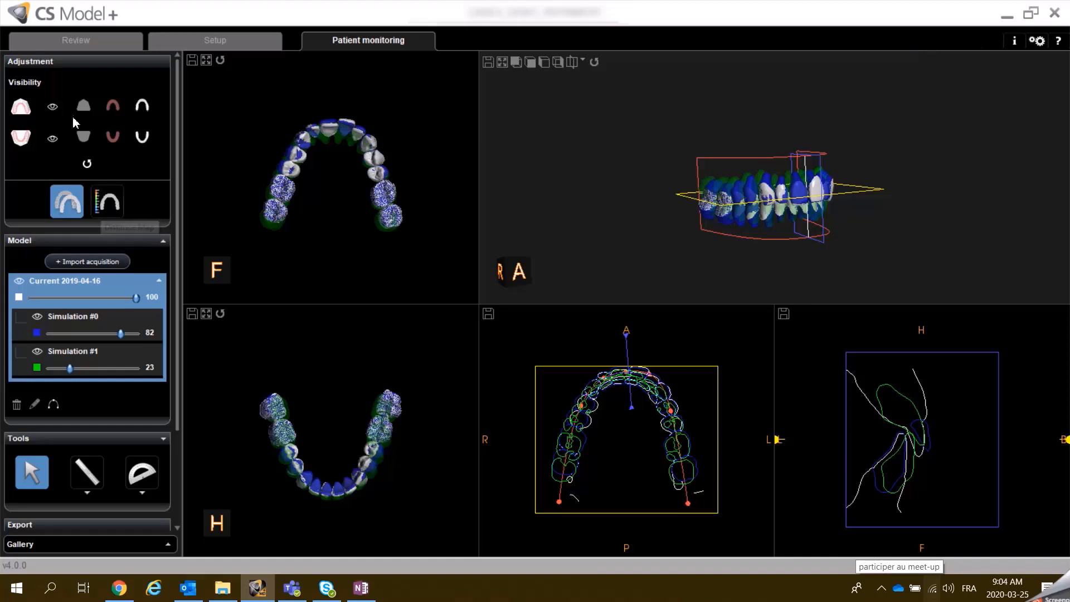
Step: Toggle the maxilla and the mandible off and back on to restore both jaws with their bases and gums
left_click(51, 109)
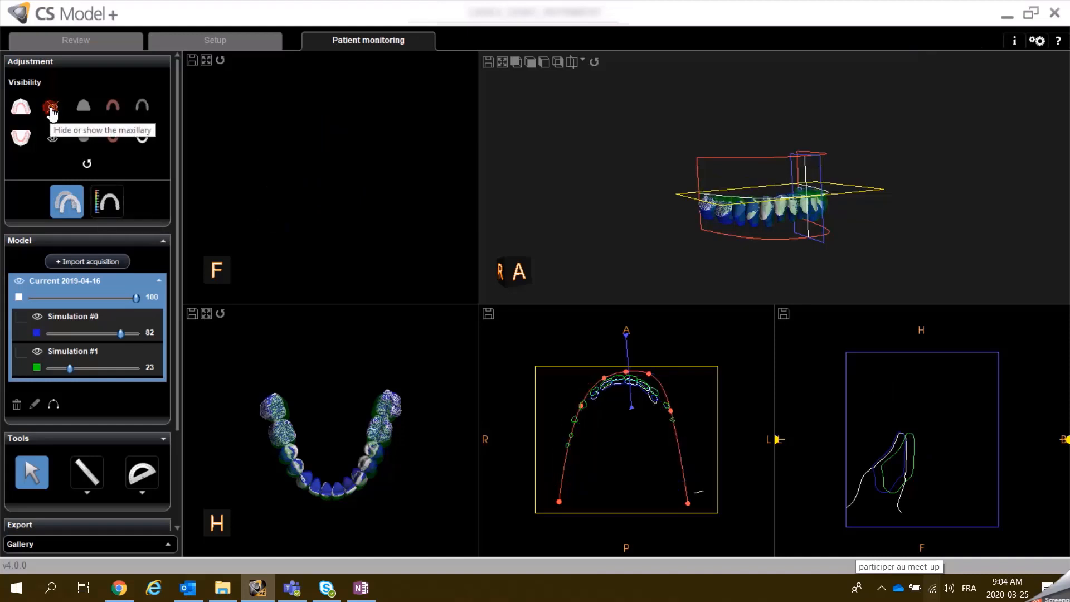
left_click(52, 109)
left_click(52, 139)
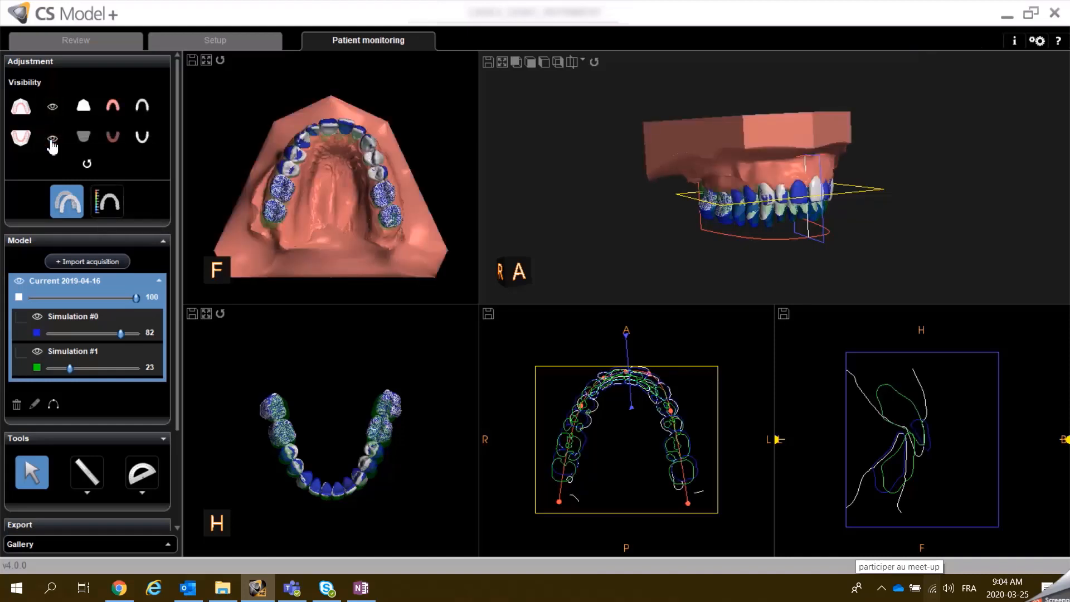
left_click(52, 140)
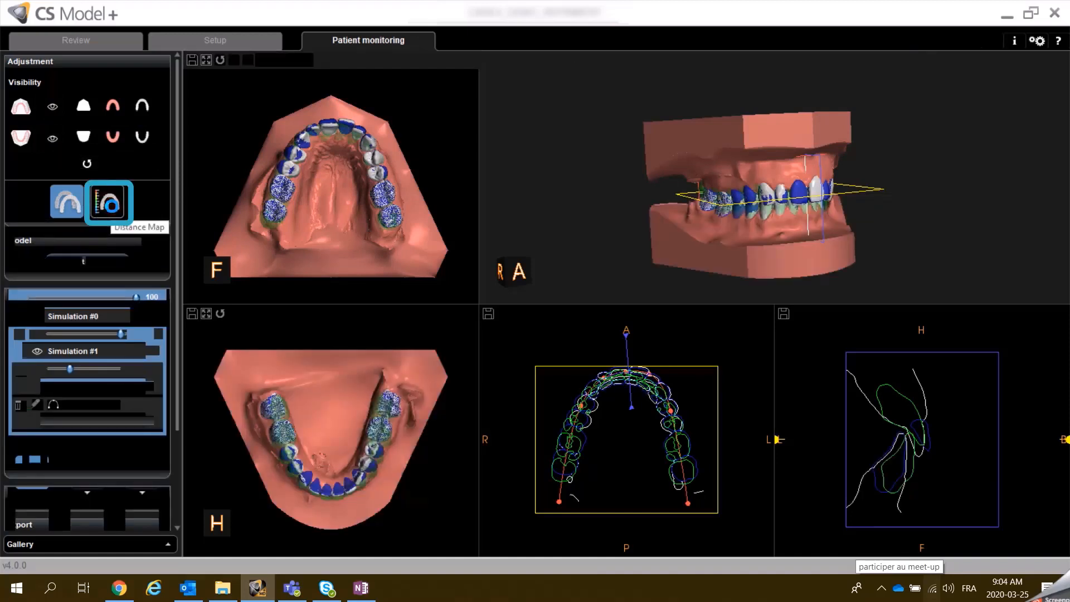
Step: Display the distance map and swap its start and end points, making the current model the start and Simulation #0 the end
left_click(109, 207)
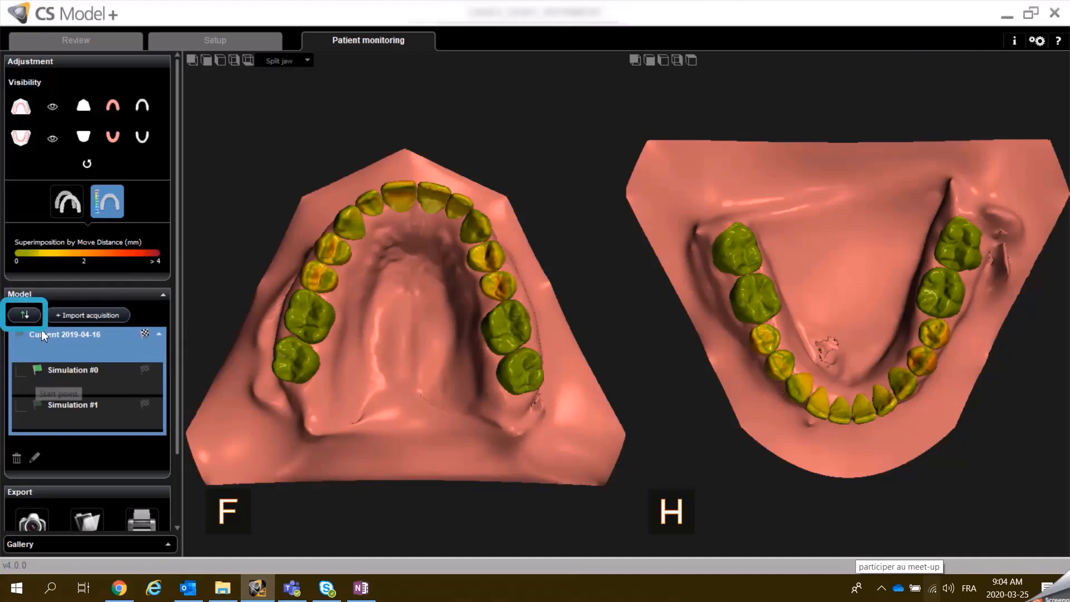
left_click(25, 316)
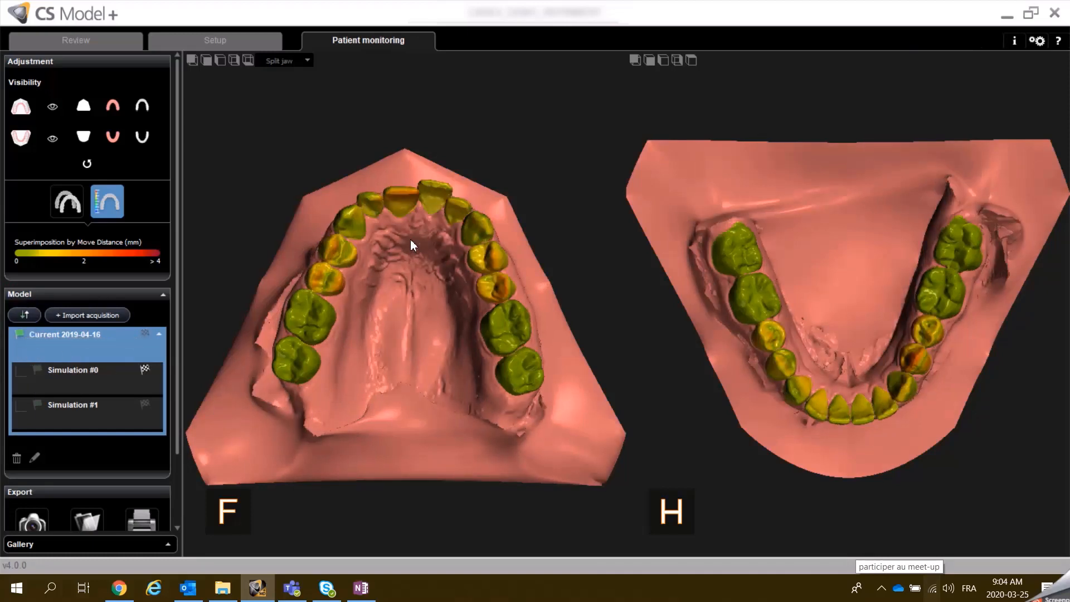
Step: Show the distance map on the full jaw and examine the colour-coded tooth movement from the front and both sides
left_click_drag(406, 227, 461, 468)
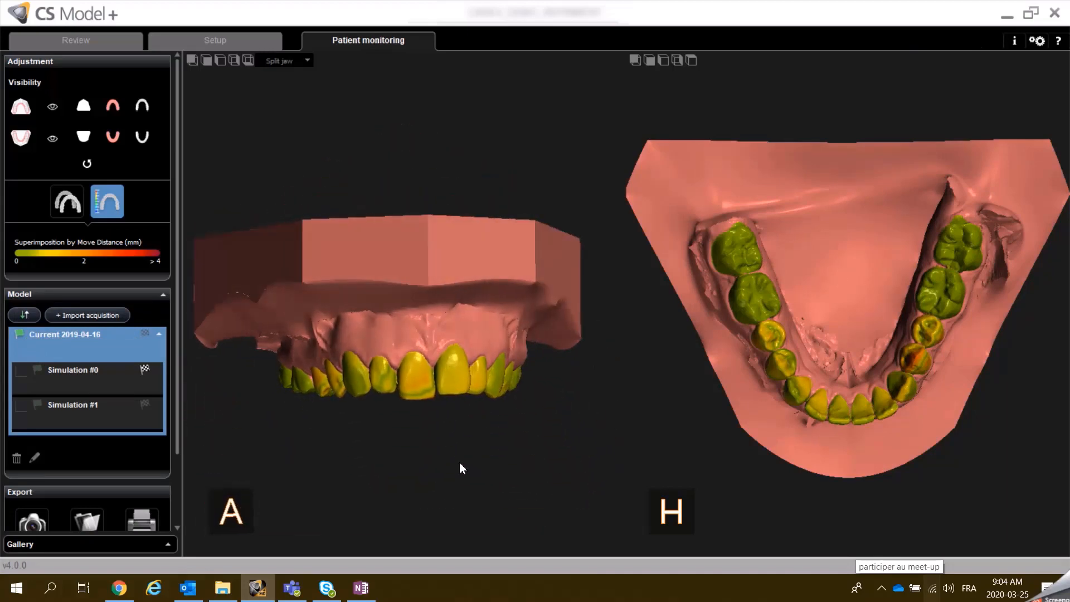
left_click(291, 60)
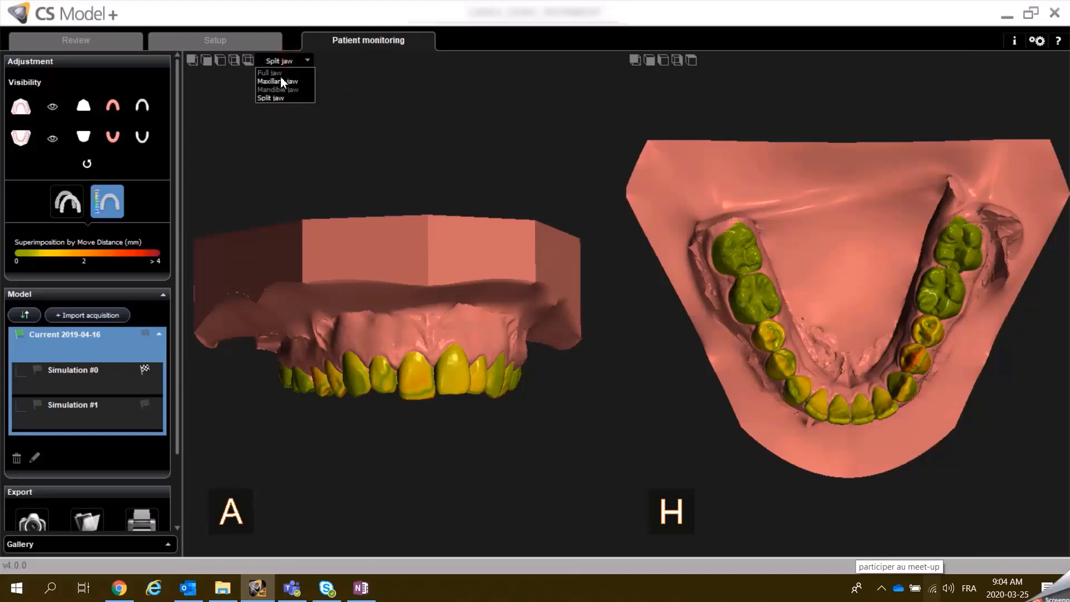
left_click(274, 73)
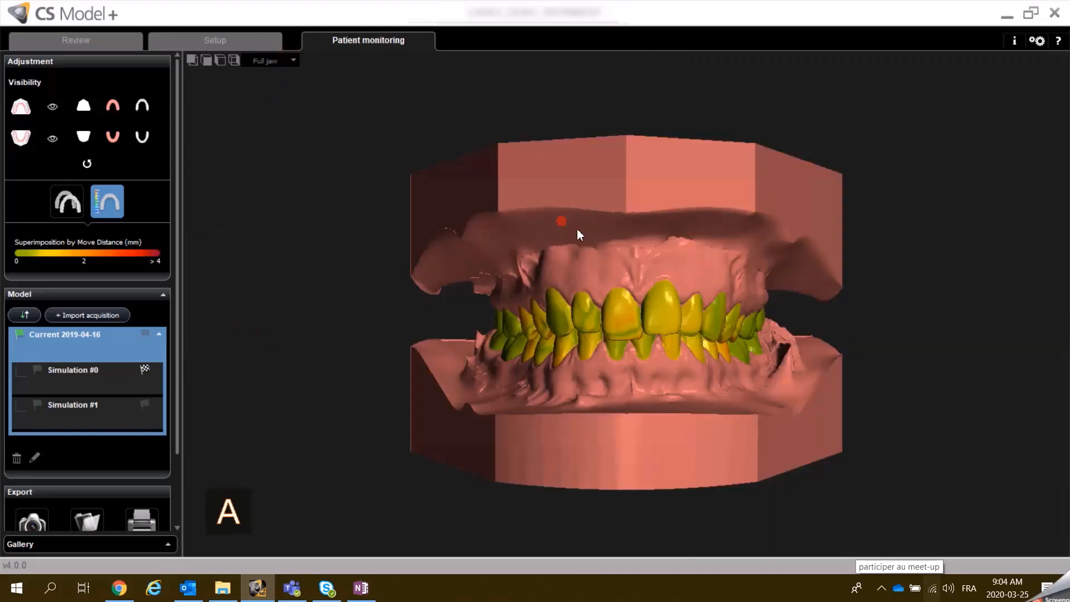
left_click_drag(577, 230, 756, 229)
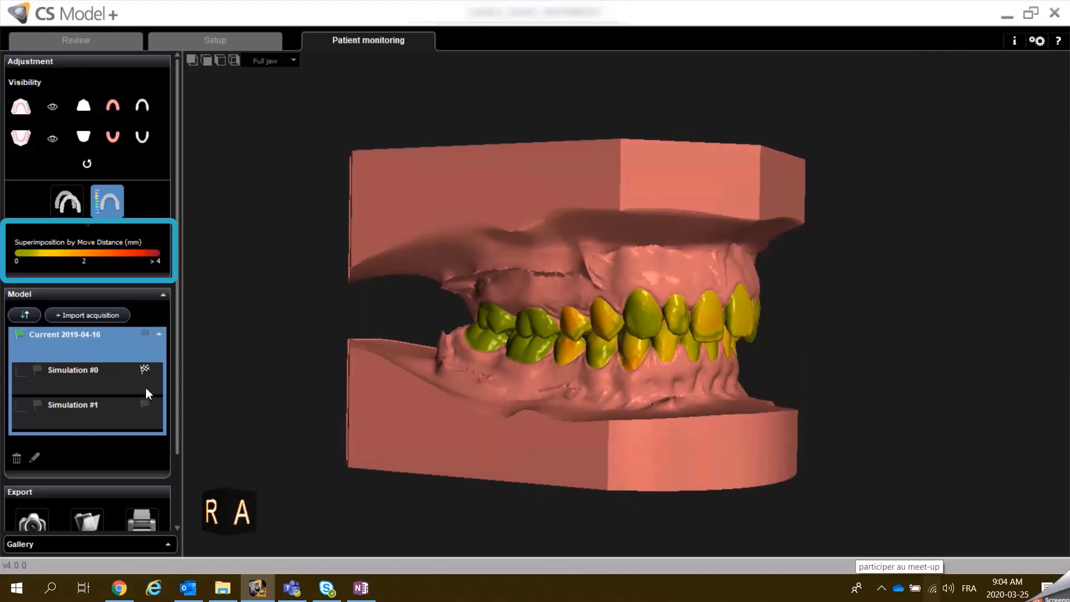
left_click_drag(661, 227, 507, 236)
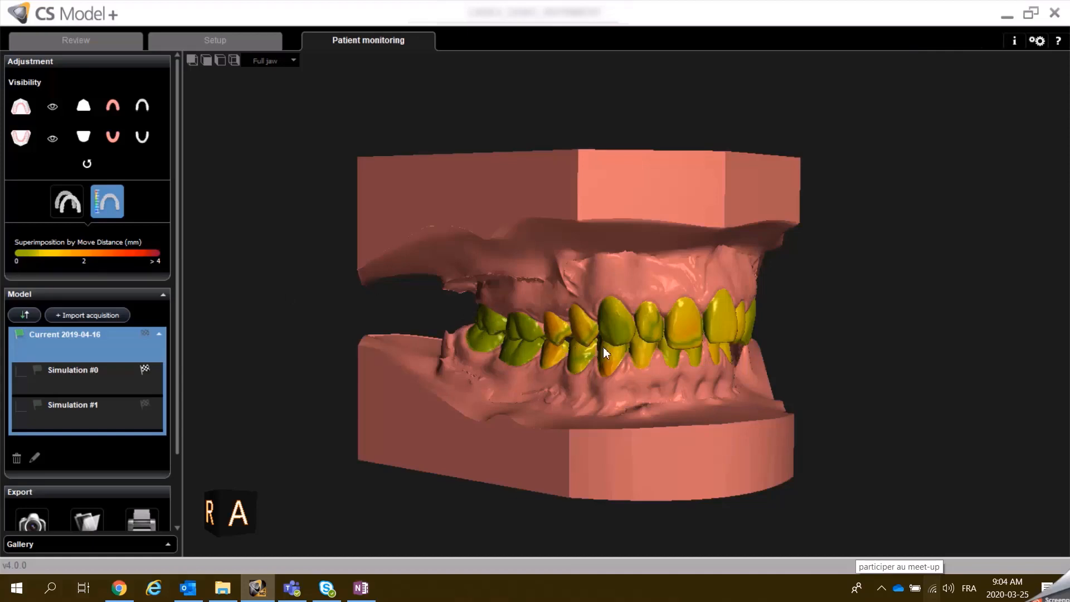
left_click_drag(663, 238, 479, 232)
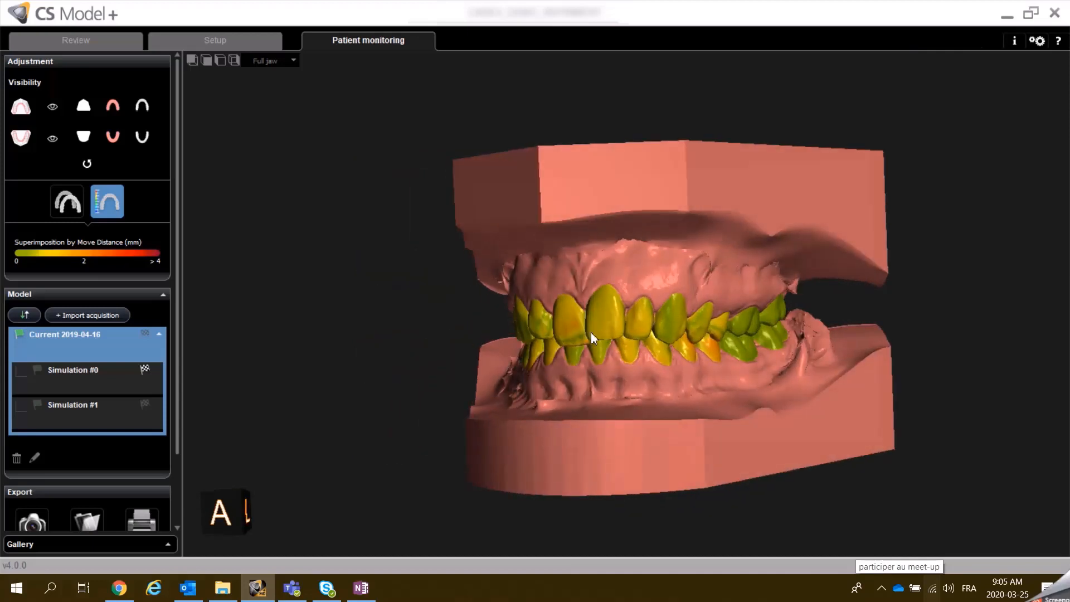
left_click_drag(349, 270, 619, 189)
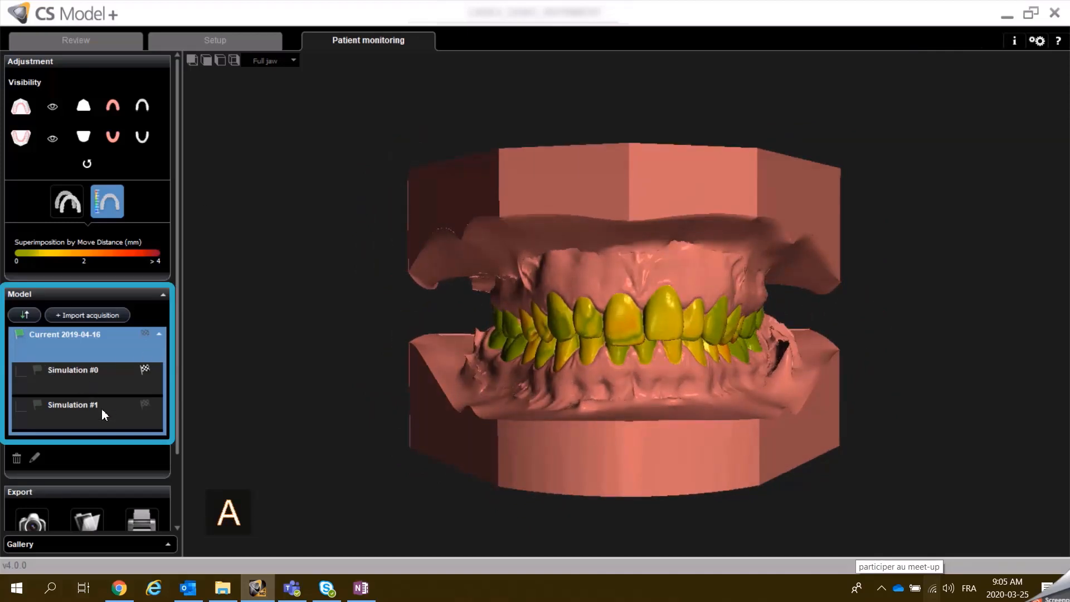
Step: Make Simulation #1 the end point of the distance map and collapse the simulations listed under the current model
left_click(145, 370)
left_click(145, 405)
left_click_drag(441, 212, 421, 225)
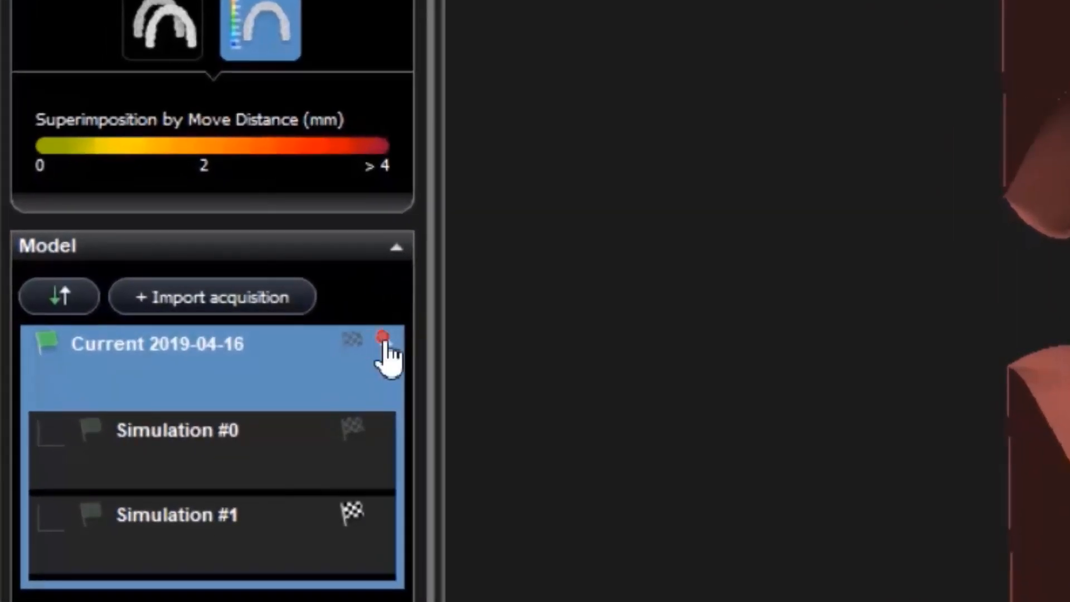
left_click(384, 341)
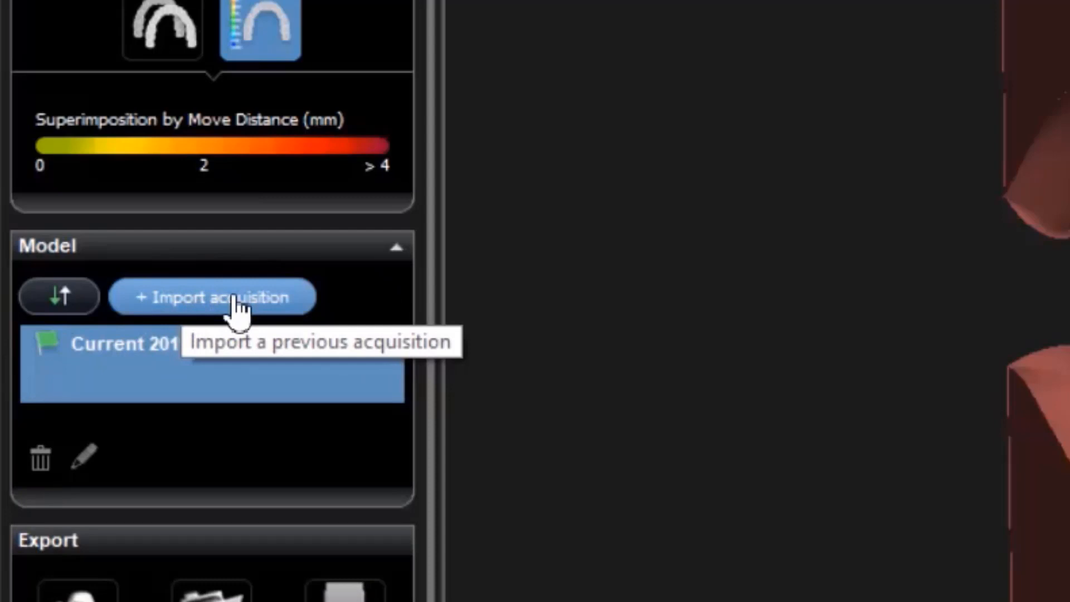
Step: Import the 2019-09-09 6:06 PM acquisition as the additional acquisition and continue to its teeth detection
left_click(235, 303)
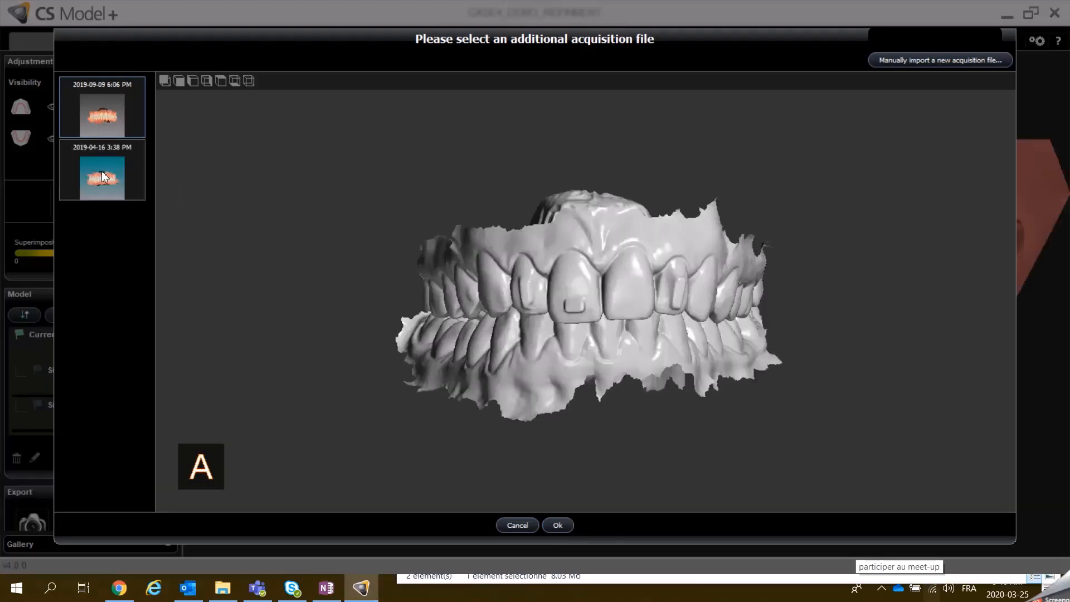
left_click(92, 177)
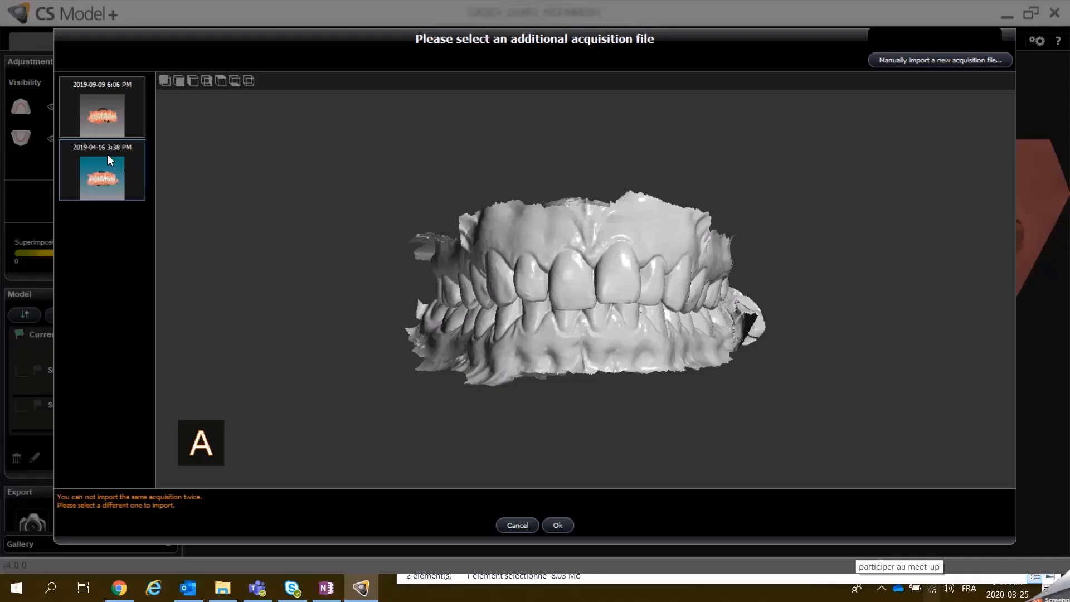
left_click(95, 117)
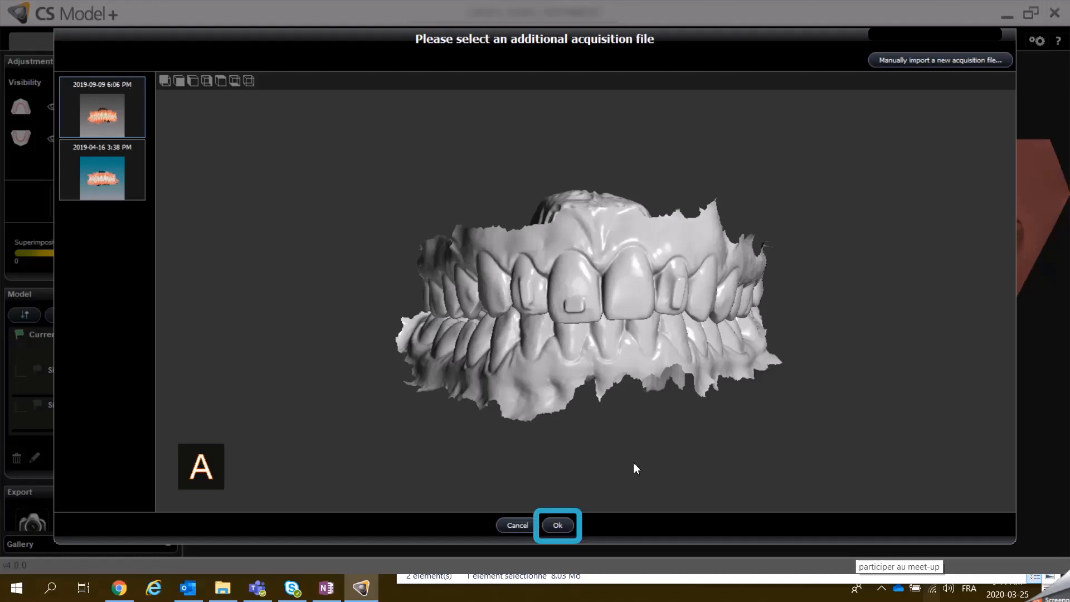
left_click(557, 525)
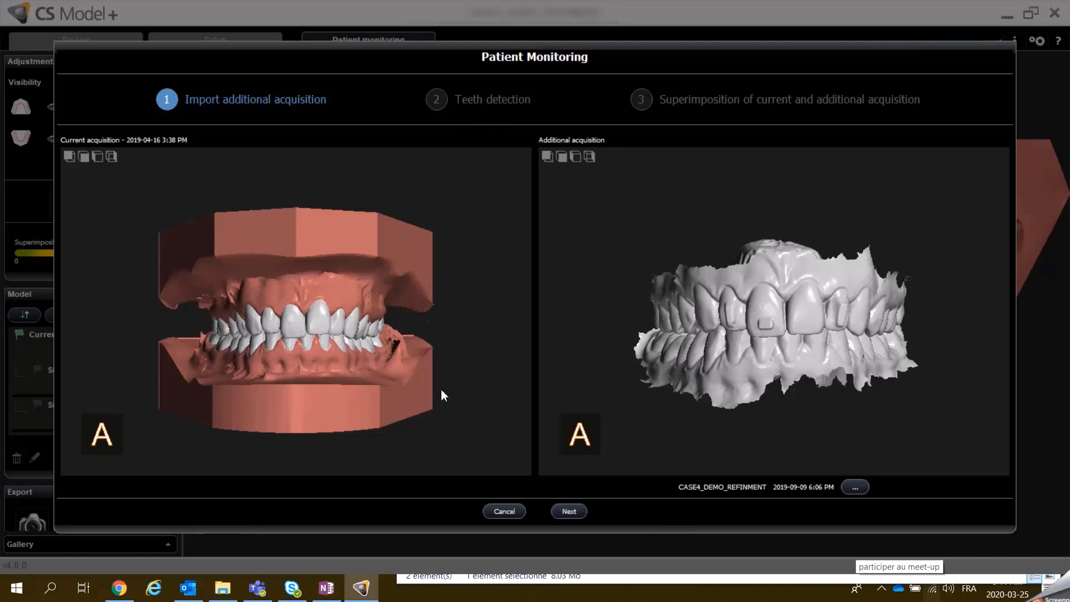
left_click(568, 511)
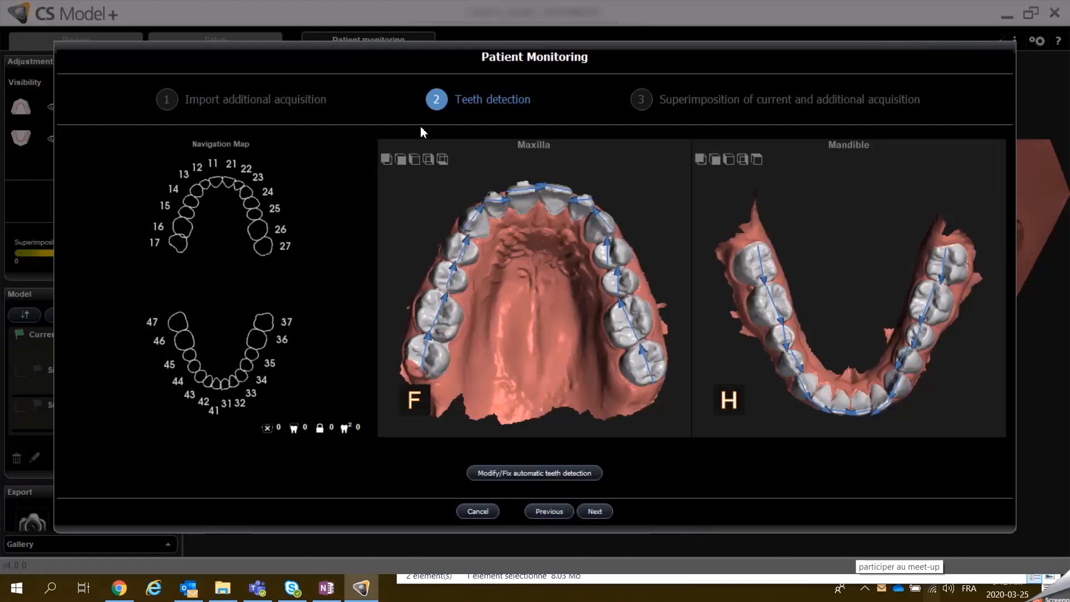
Step: Open the automatic teeth detection for correction and redraw tooth 17's margin line along its border with tooth 16
mouse_move(519, 259)
left_mouse_down()
mouse_move(516, 363)
mouse_move(440, 357)
mouse_move(501, 325)
mouse_move(503, 215)
mouse_move(488, 222)
mouse_move(491, 245)
mouse_move(446, 240)
mouse_move(501, 247)
left_mouse_up()
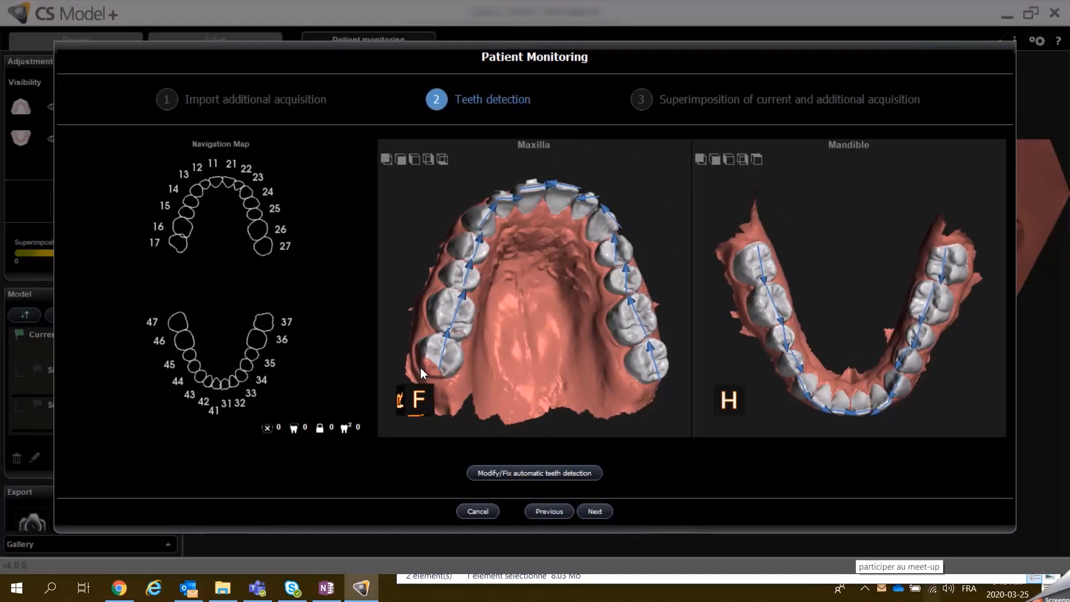
left_click(508, 474)
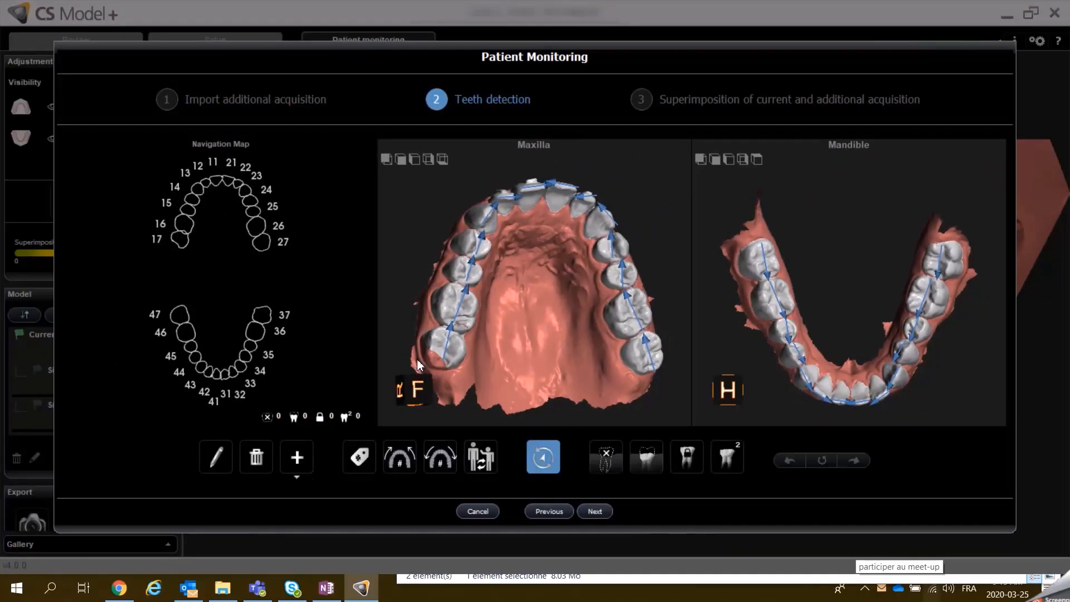
left_click(220, 463)
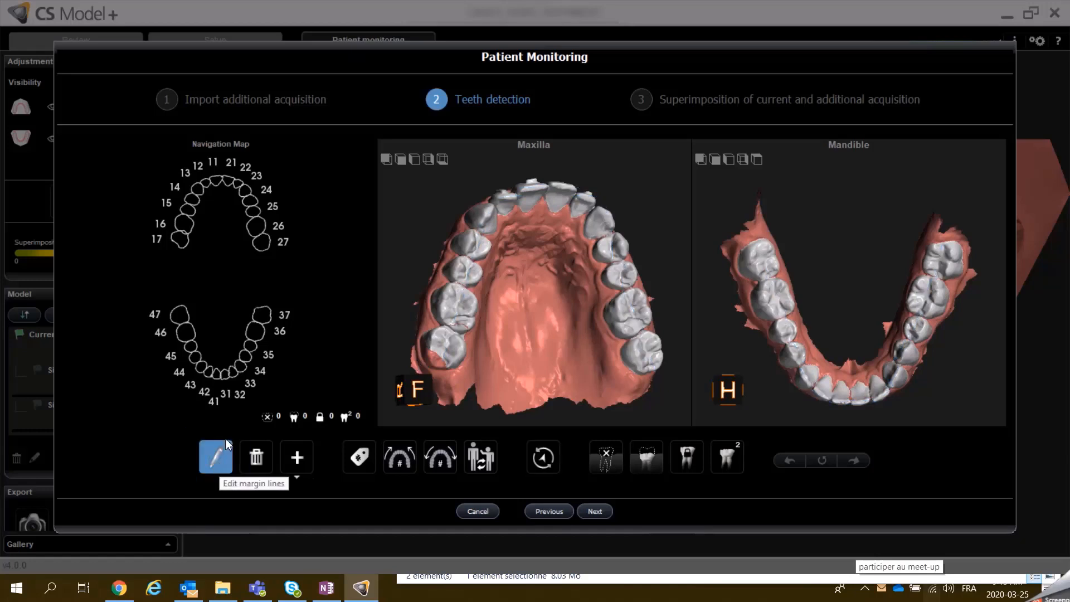
left_click(180, 240)
left_click(528, 192)
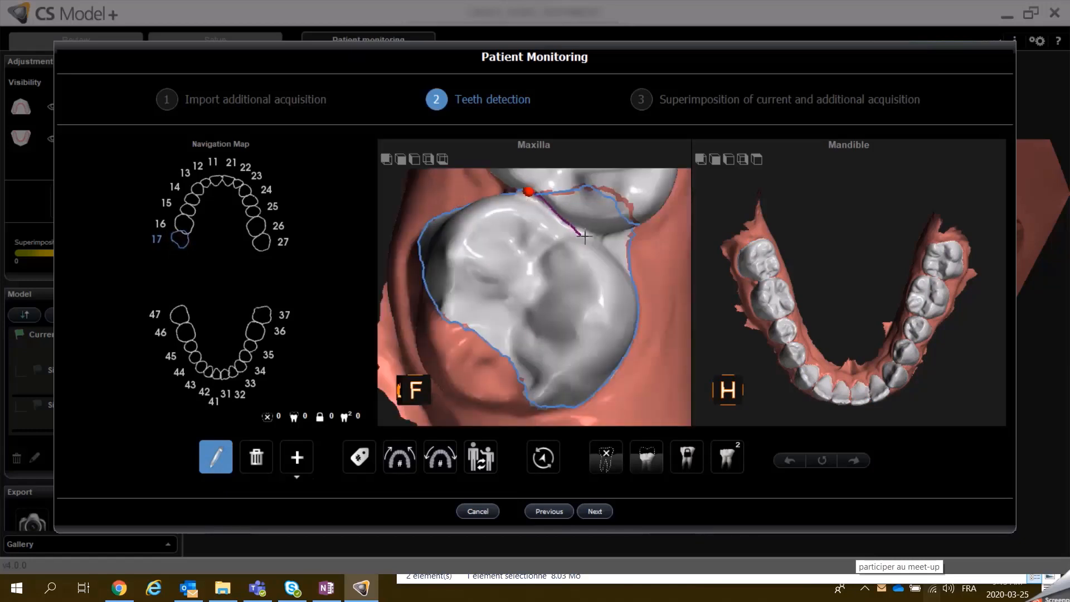
left_click(583, 234)
left_click(629, 273)
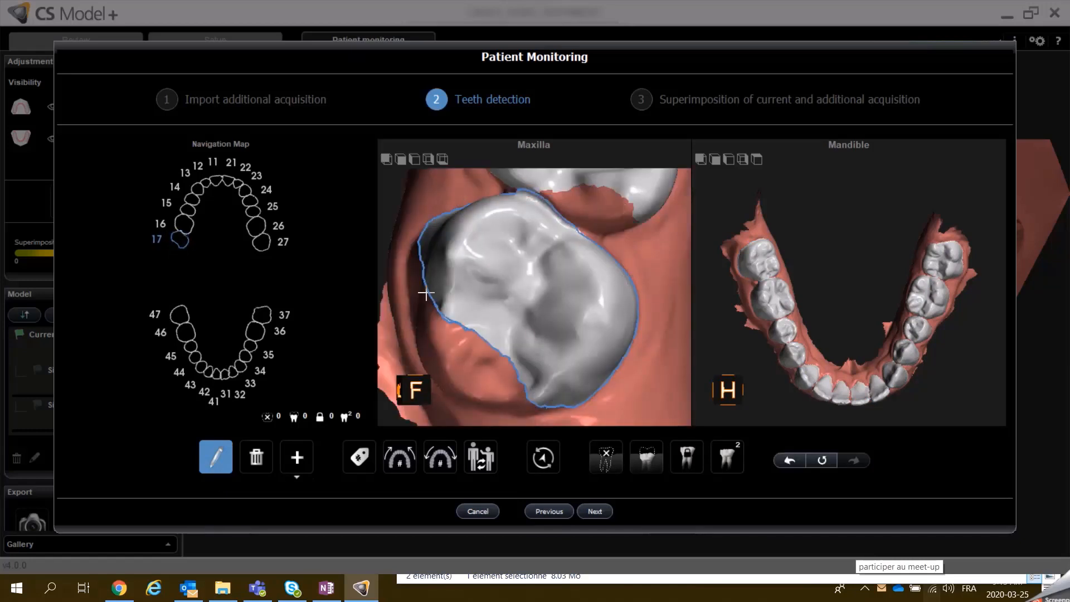
Step: Redraw the remaining outer and rear parts of tooth 17's margin line to follow the full crown
left_click(455, 209)
left_click(421, 267)
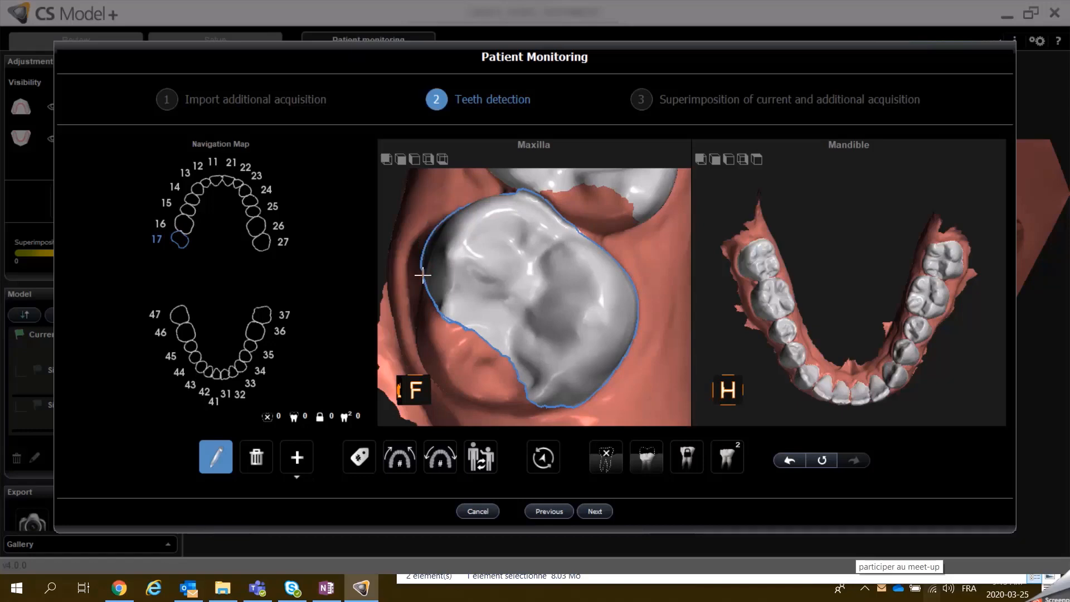
left_click(419, 277)
left_click(412, 339)
left_click(433, 387)
left_click(510, 414)
left_click(562, 415)
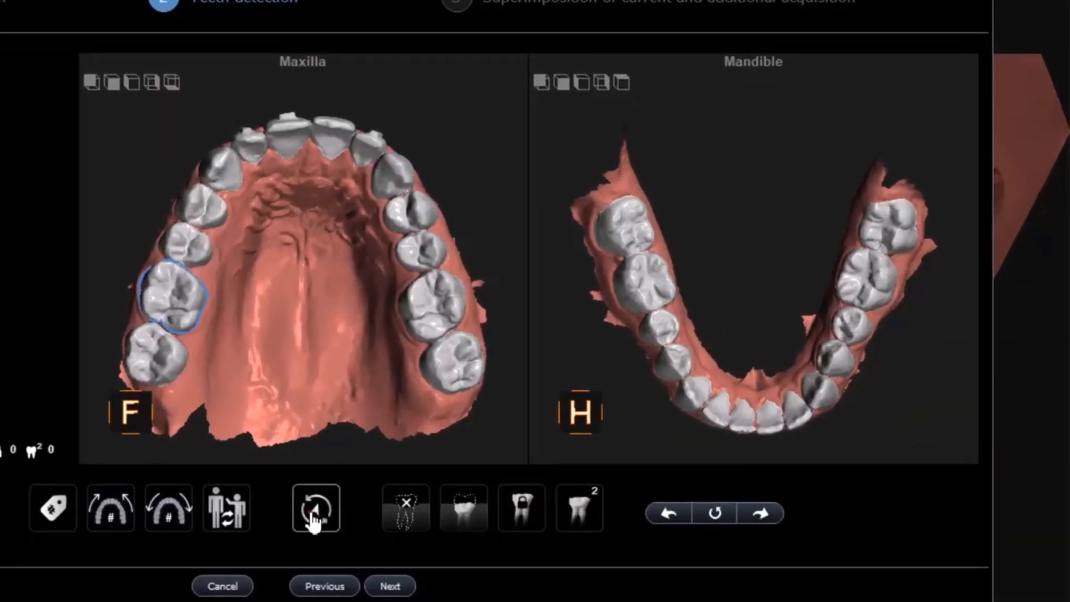
Step: Display the tooth axes, adjust one on the maxilla, and continue to the superimposition of the current and additional acquisitions
left_click(400, 491)
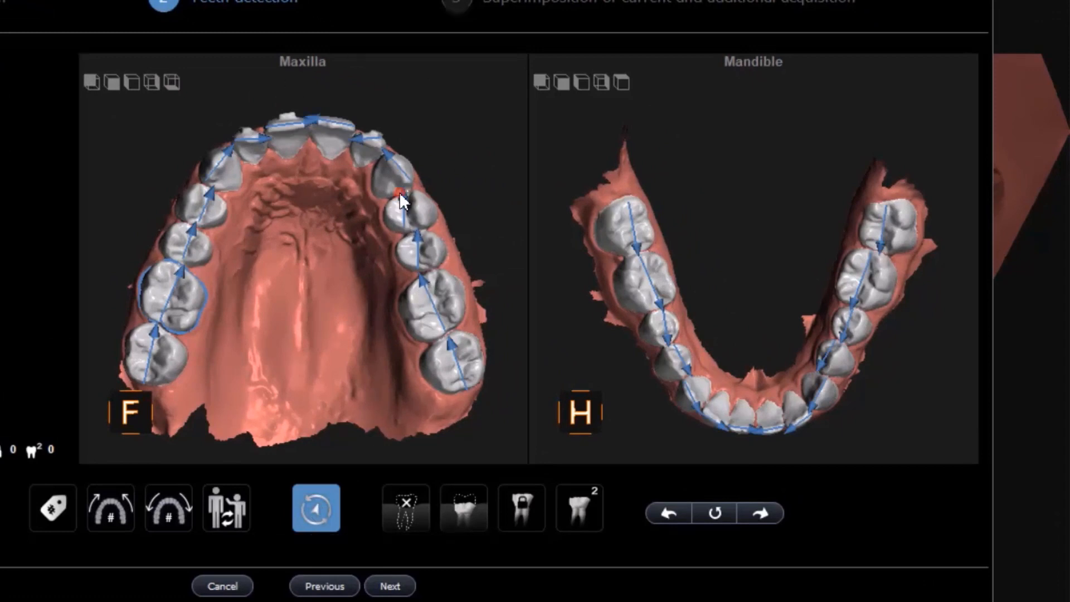
left_click_drag(432, 313, 428, 282)
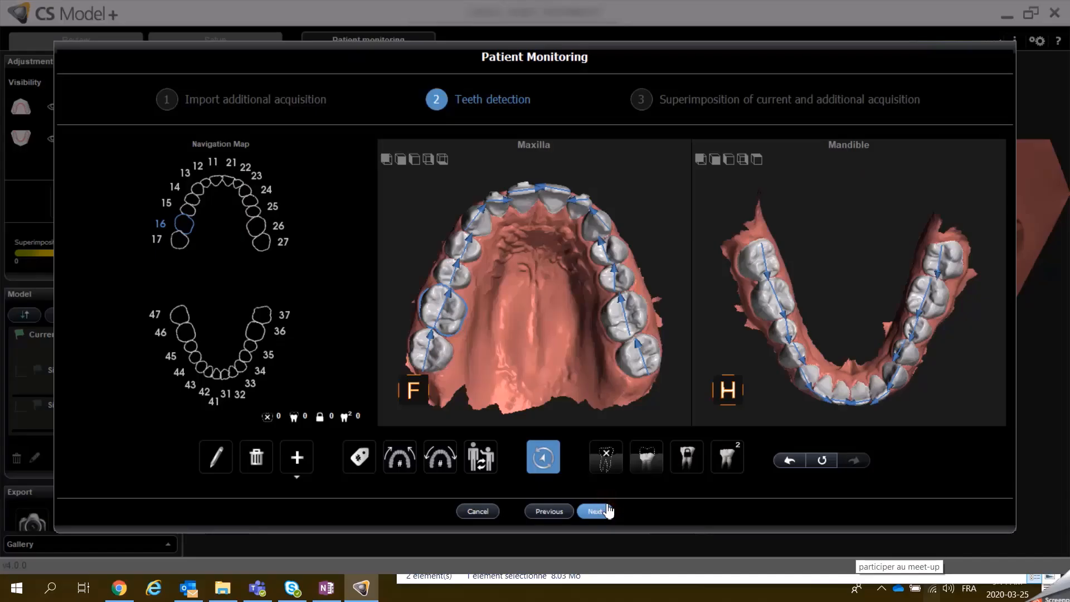
left_click(390, 585)
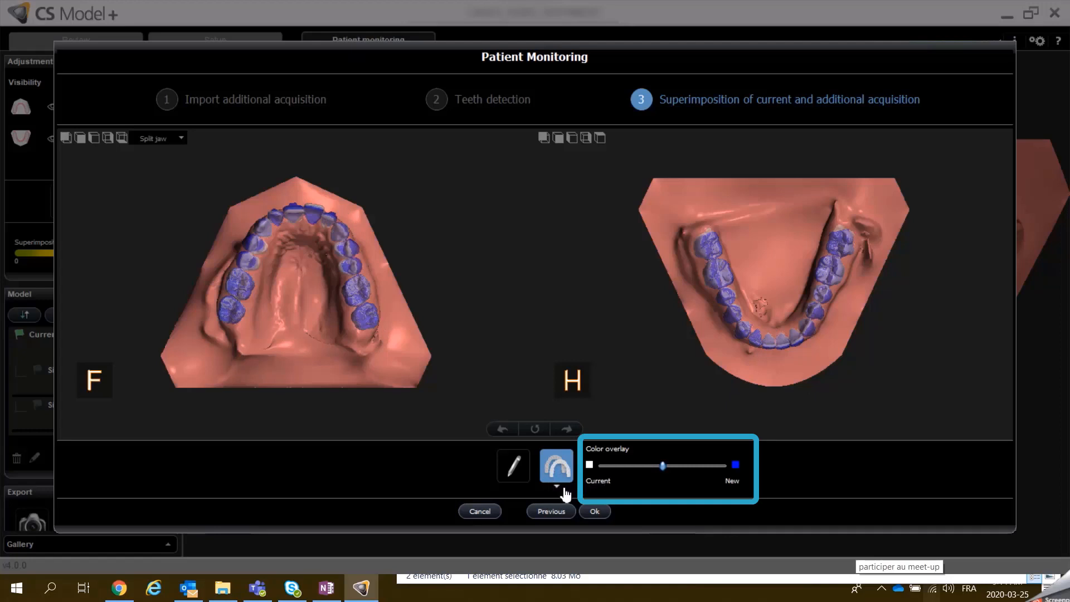
Step: Try the color overlay blend, switch the superimposition display to Distance Map, and accept the superimposition
mouse_move(662, 465)
left_mouse_down()
mouse_move(720, 465)
mouse_move(629, 449)
mouse_move(674, 451)
left_mouse_up()
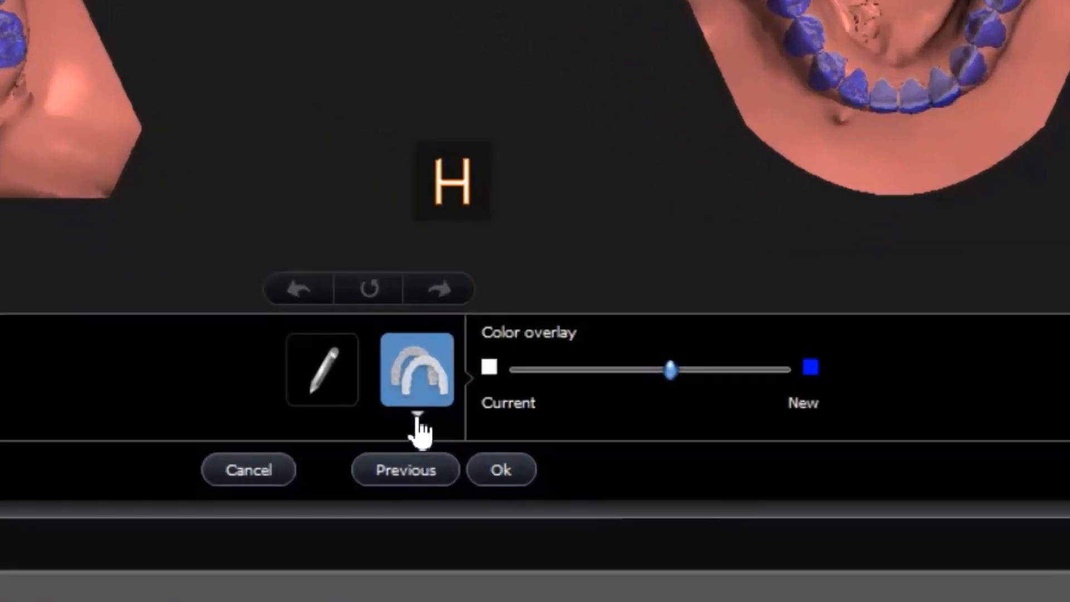
left_click(556, 487)
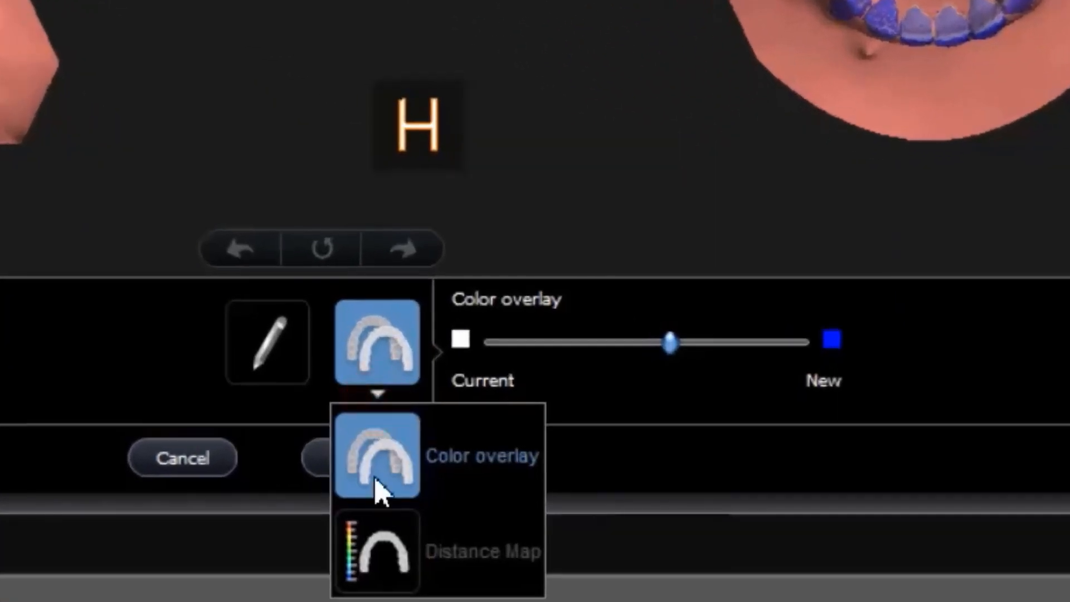
left_click(373, 552)
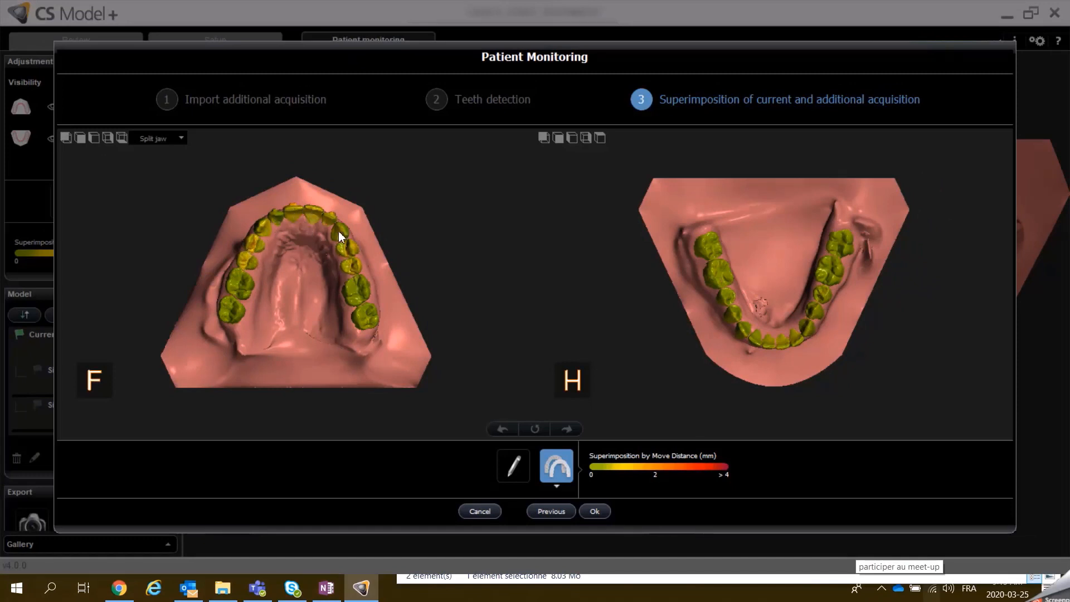
left_click(594, 511)
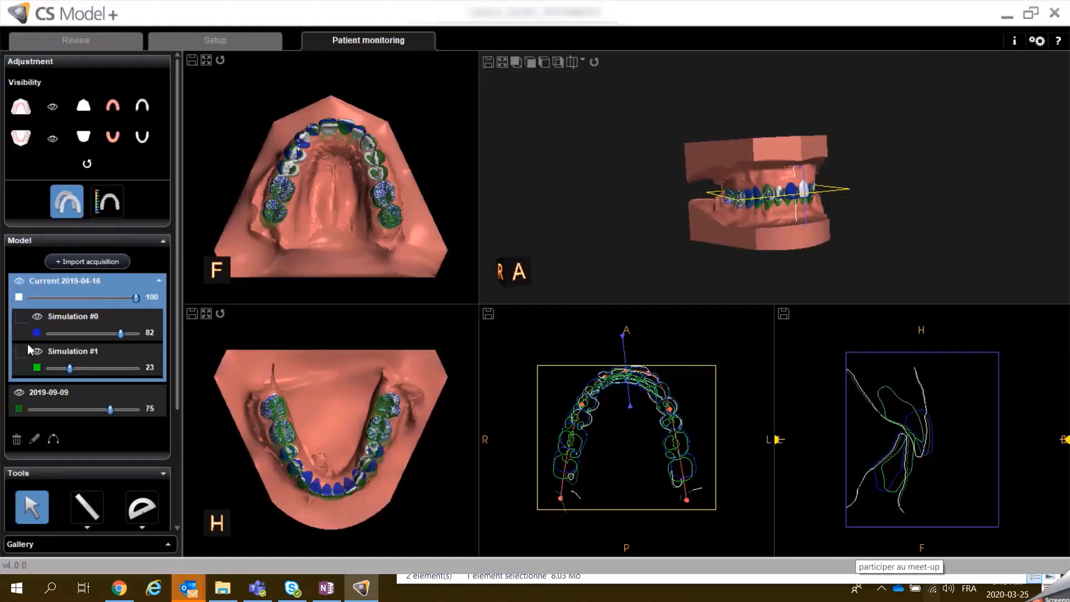
Step: Set the overlay colour of the 2019-09-09 model to bright red
left_click(19, 411)
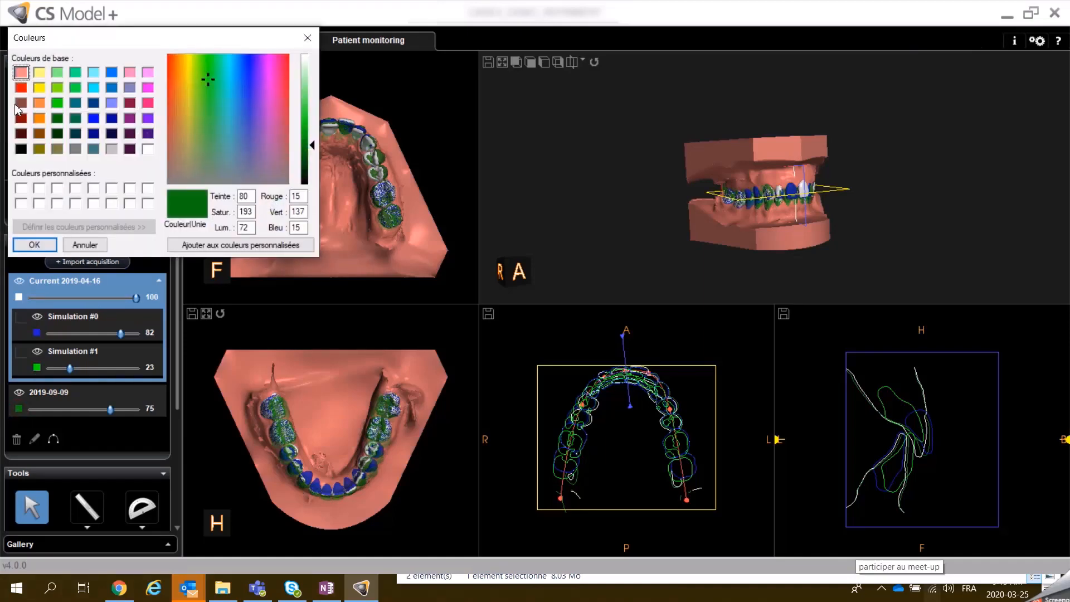
left_click(21, 89)
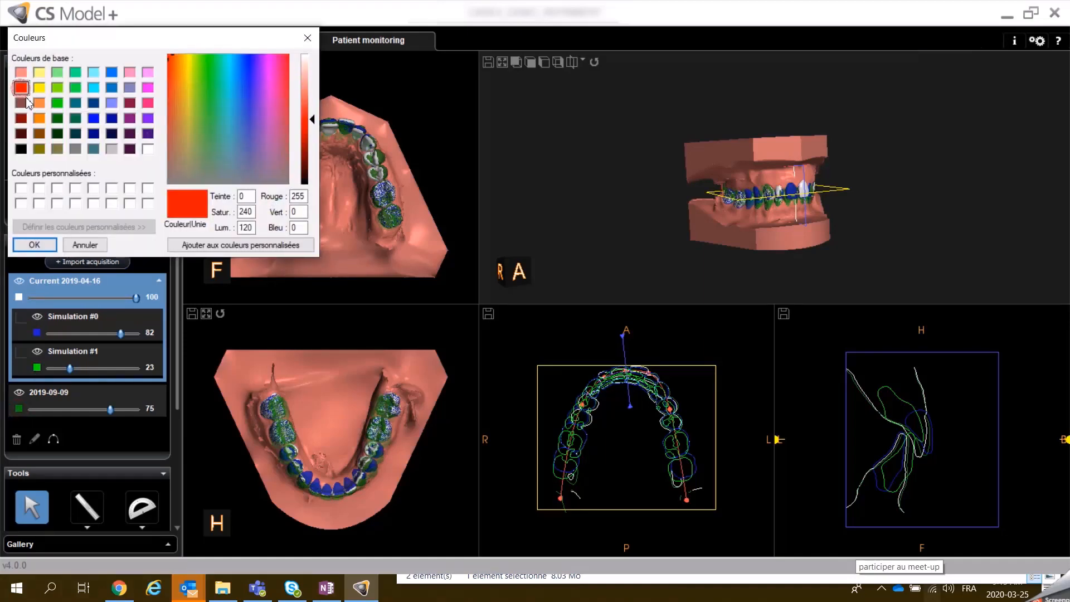
left_click(35, 243)
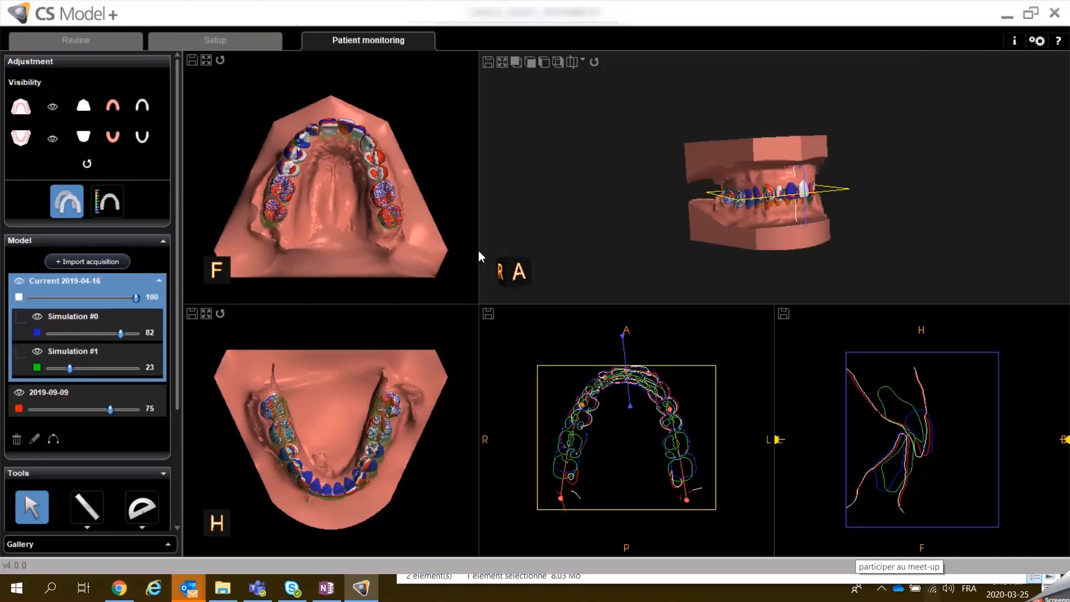
Step: Hide Simulation #0 and Simulation #1 to compare only the current model with the 2019-09-09 acquisition
left_click(37, 316)
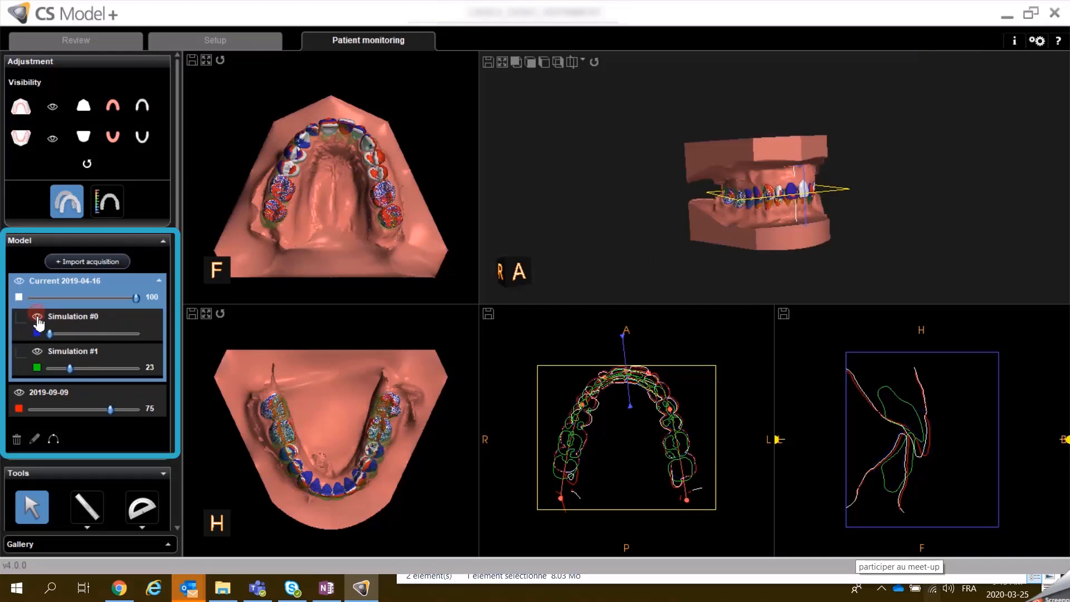
left_click(37, 351)
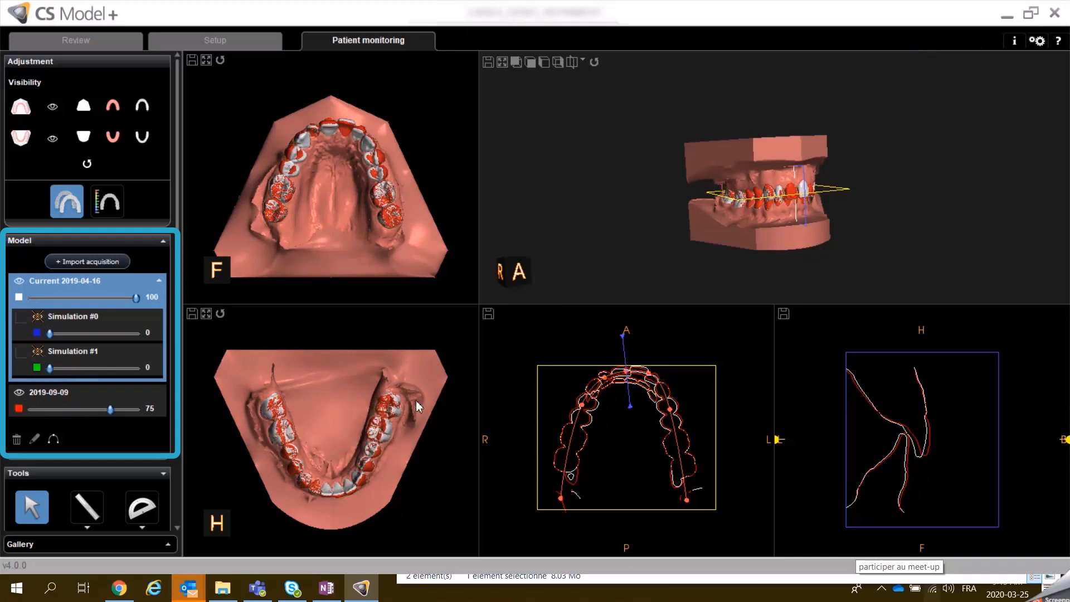
left_click_drag(793, 230, 724, 230)
Step: Change the overlay colour of the 2019-09-09 model to dark red
left_click(19, 409)
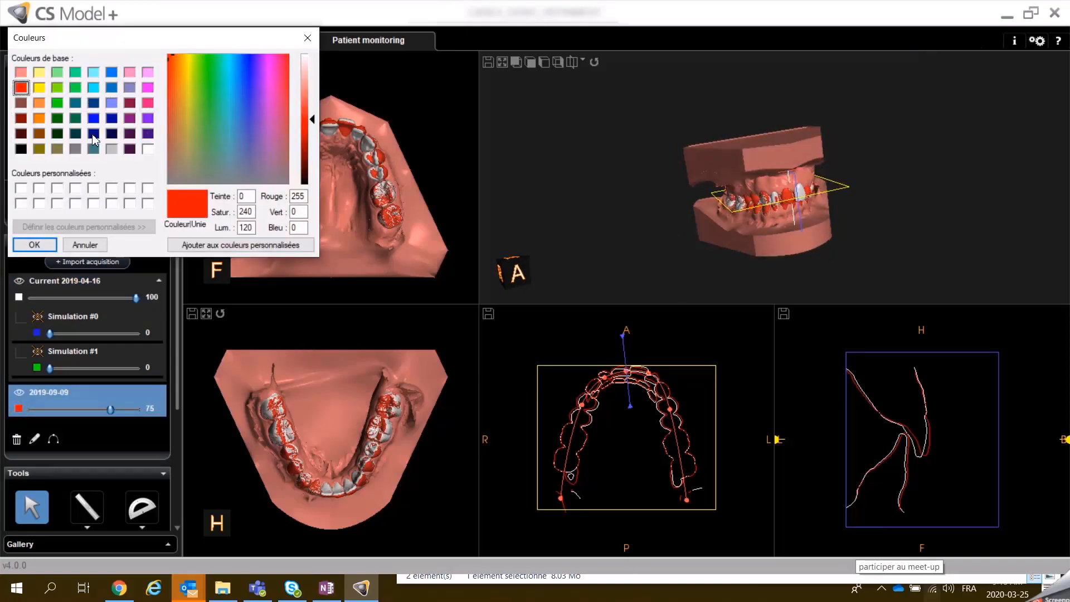
left_click(20, 118)
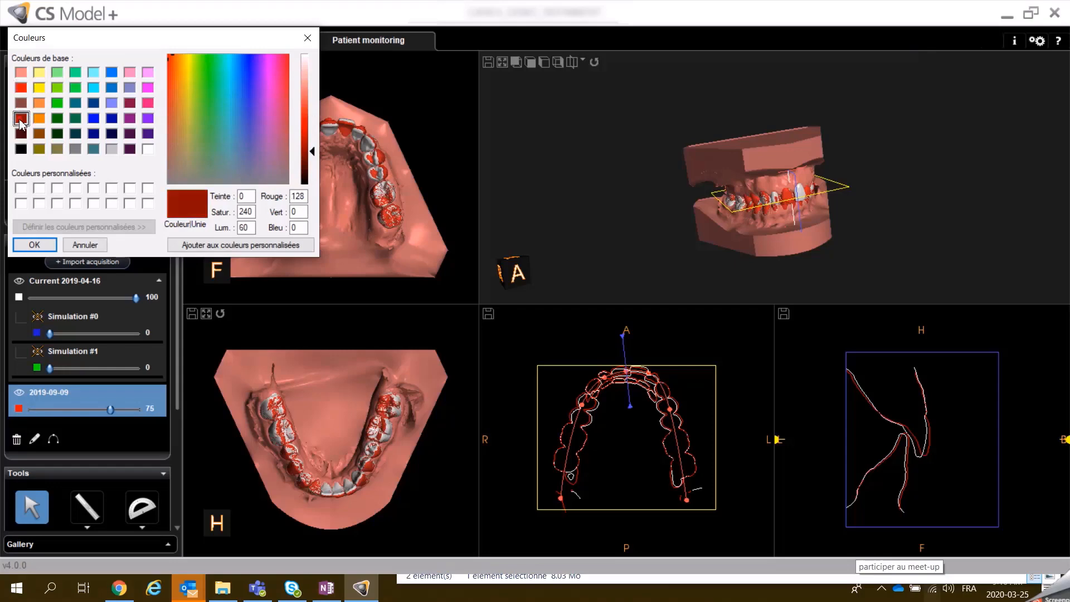
left_click(24, 245)
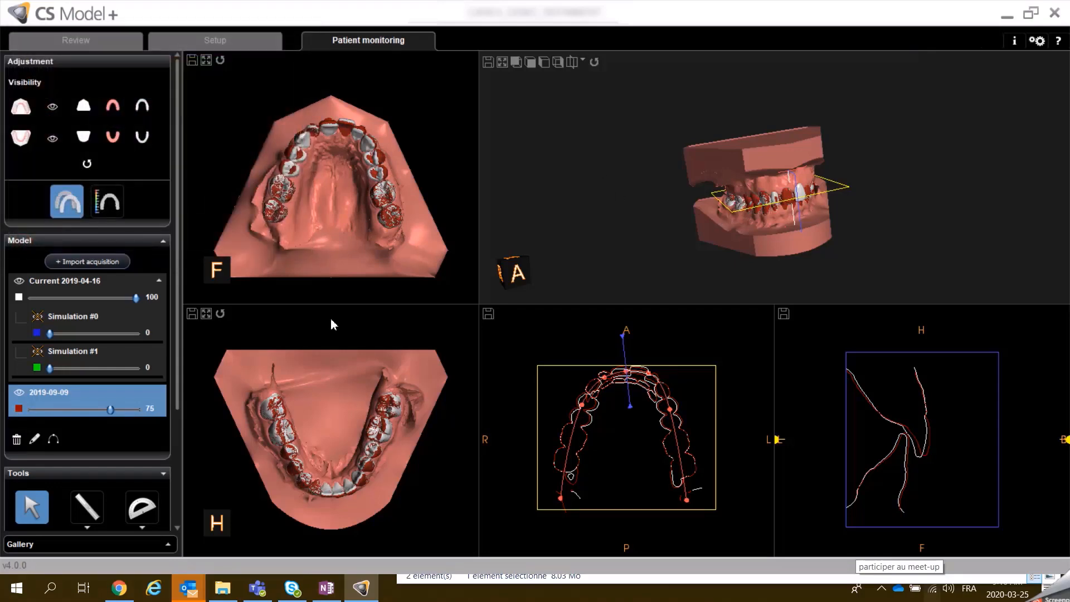
Step: Show the distance map with the 2019-09-09 acquisition as end point and display it on the full jaw
left_click(105, 207)
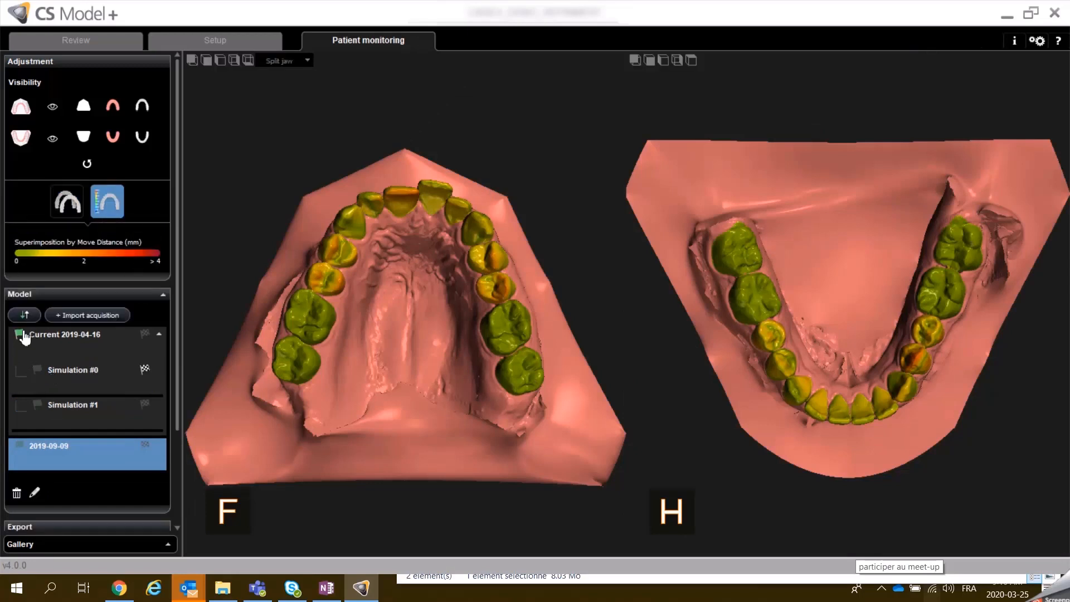
left_click(145, 444)
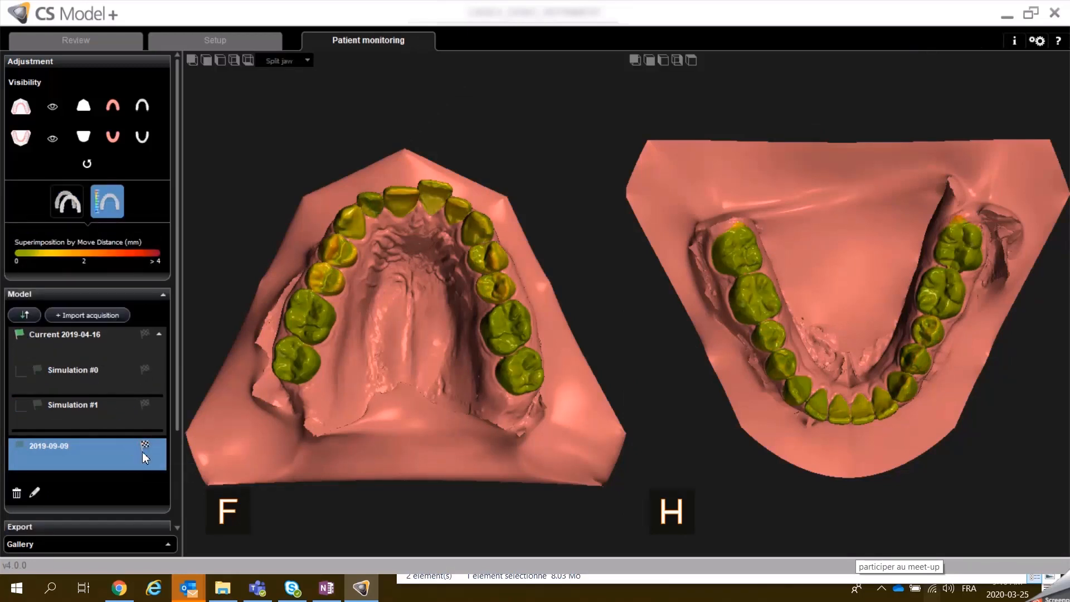
left_click(303, 61)
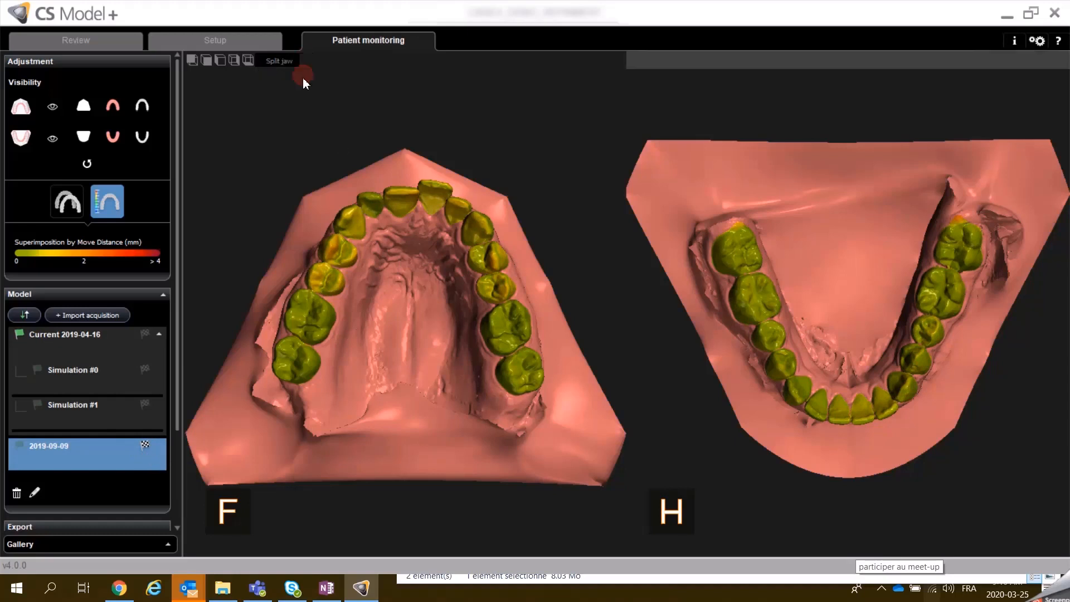
left_click(303, 79)
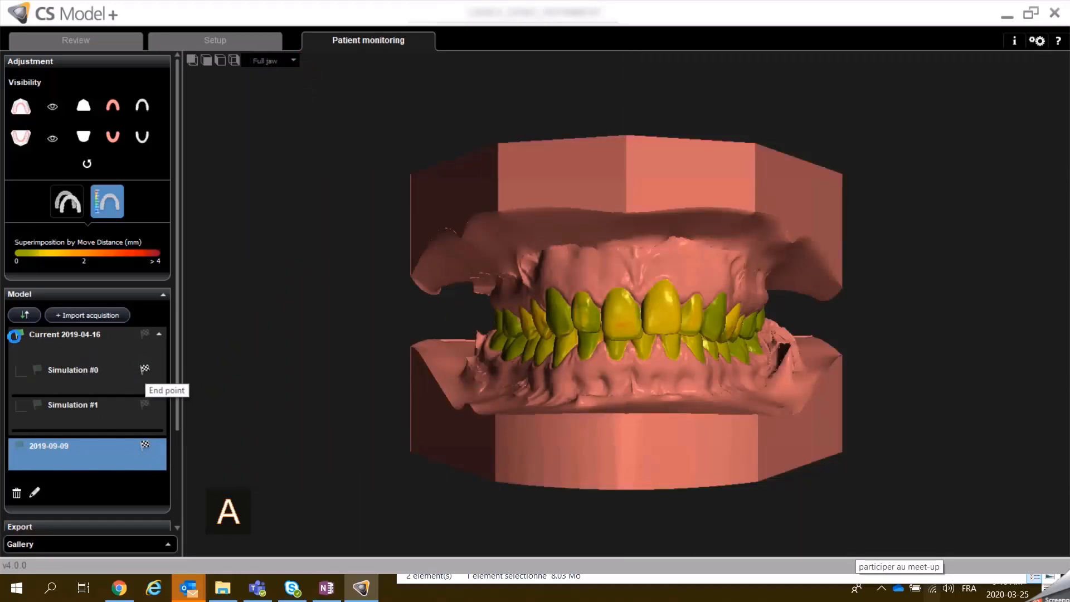
Step: Set Simulation #0 as the end point and the 2019-09-09 acquisition as the start point of the distance map
left_click(144, 368)
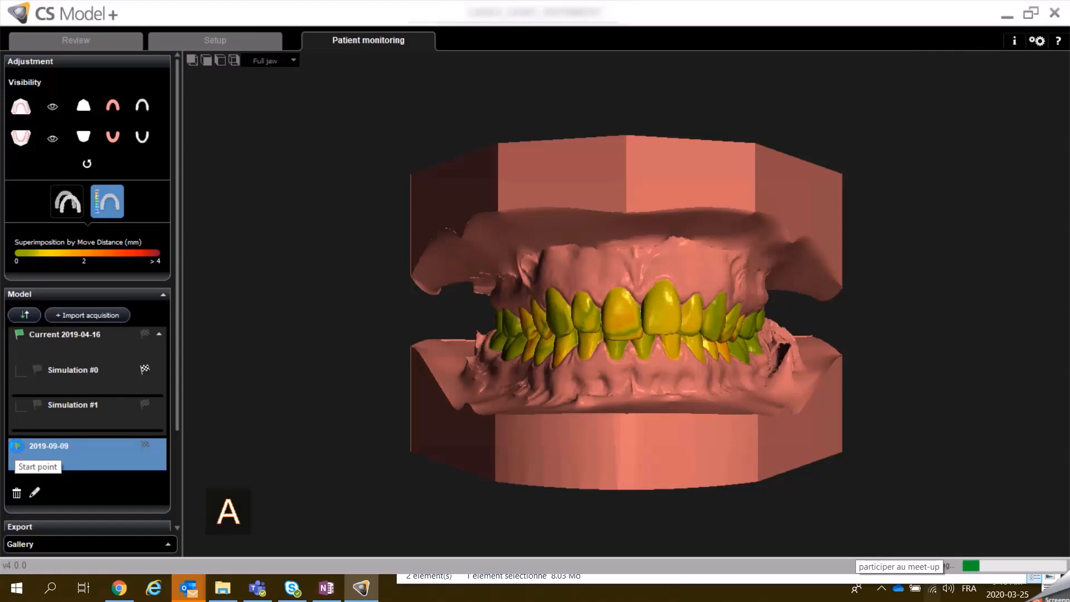
left_click(17, 446)
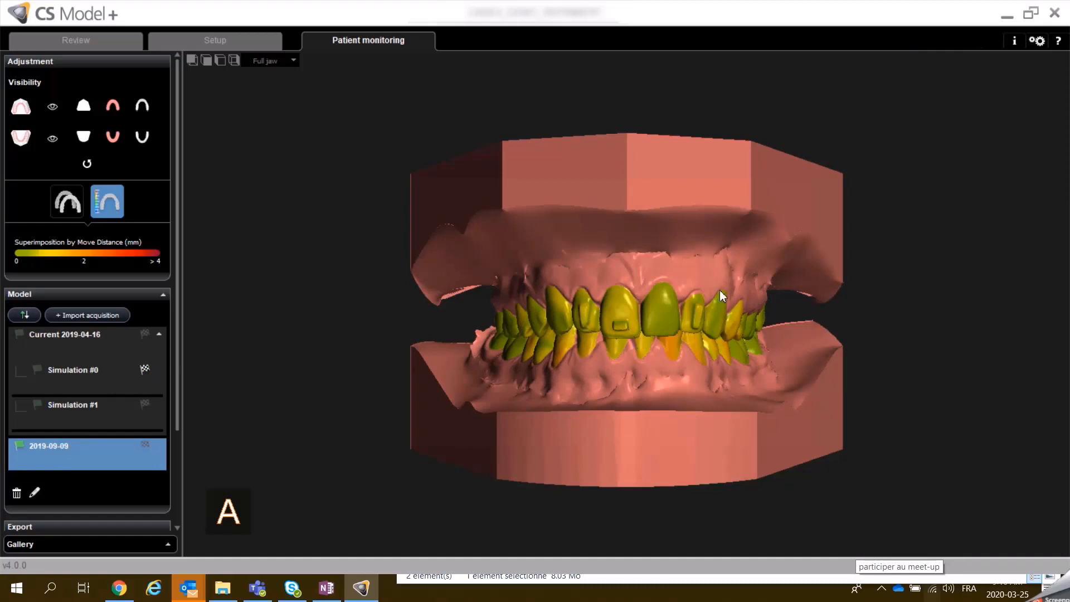
mouse_move(554, 366)
left_mouse_down()
mouse_move(626, 380)
mouse_move(547, 367)
left_mouse_up()
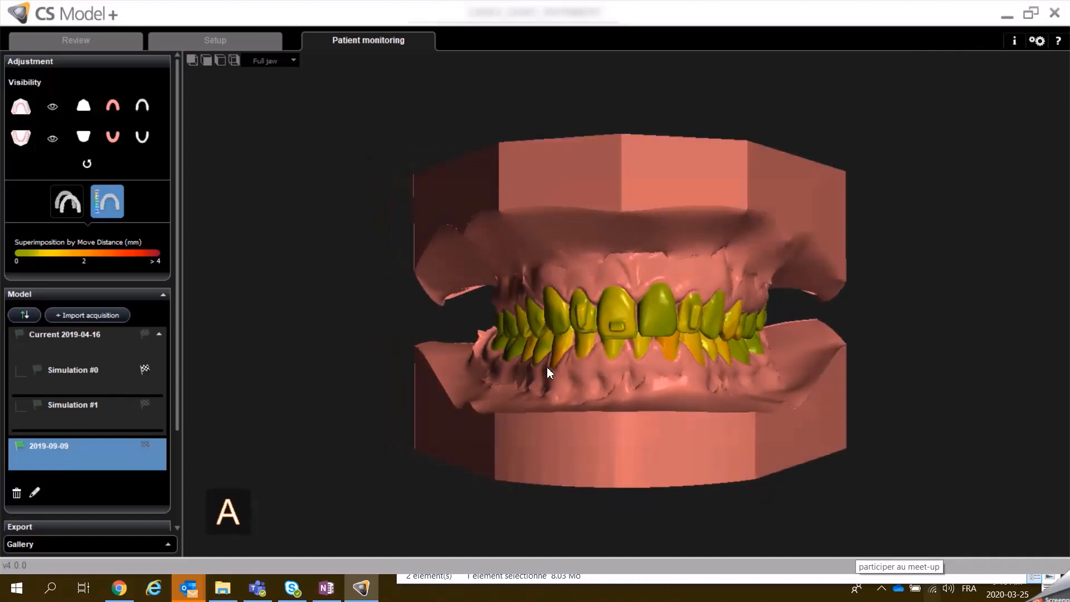